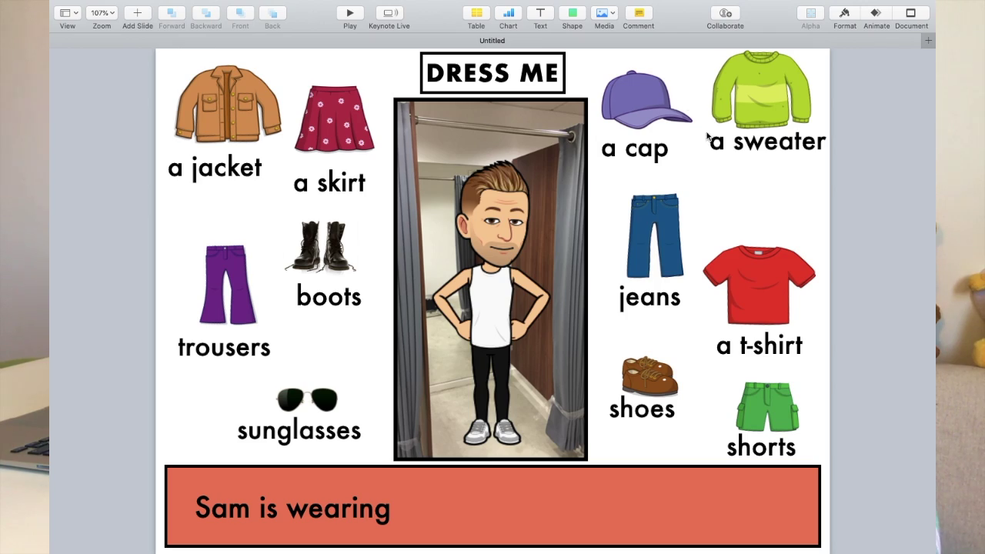
- Fit the purple cap onto the emoji's head, nudging it into place
drag(643, 87, 496, 171)
key(Right)
key(Right)
key(Right)
key(Right)
key(Right)
key(Right)
key(Right)
key(Down)
key(Down)
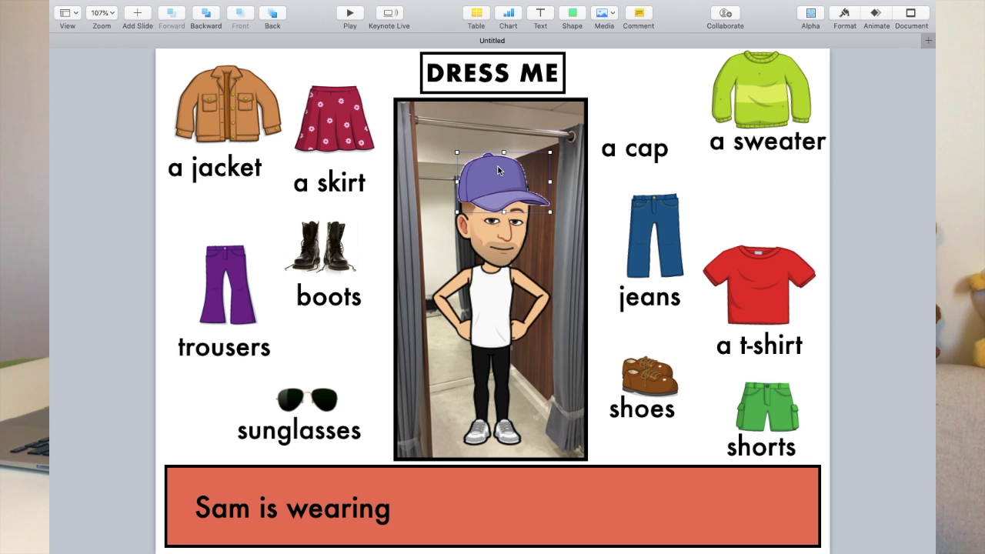
- Put the sunglasses on the emoji's face, adjust the skirt, and open Mission Control
drag(306, 398, 516, 223)
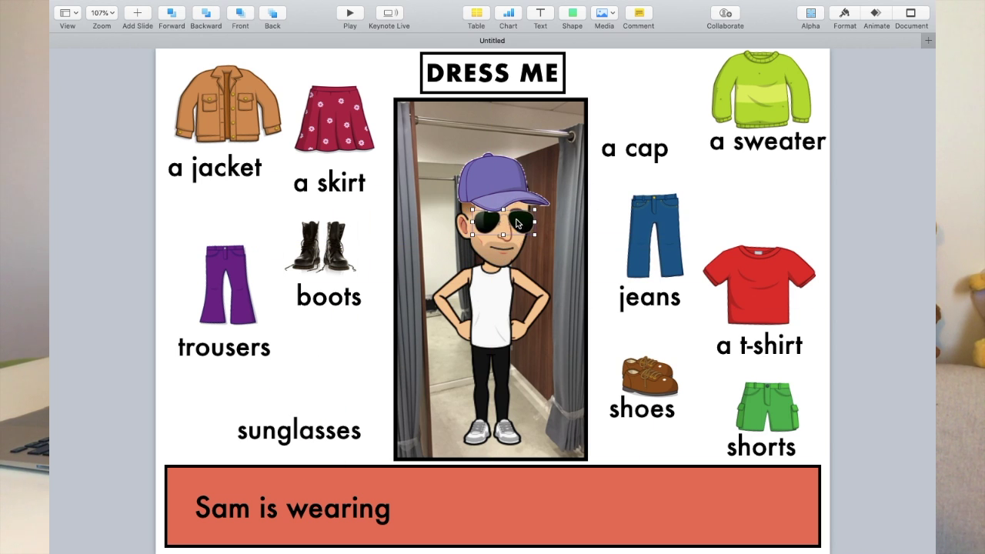
drag(343, 132, 344, 111)
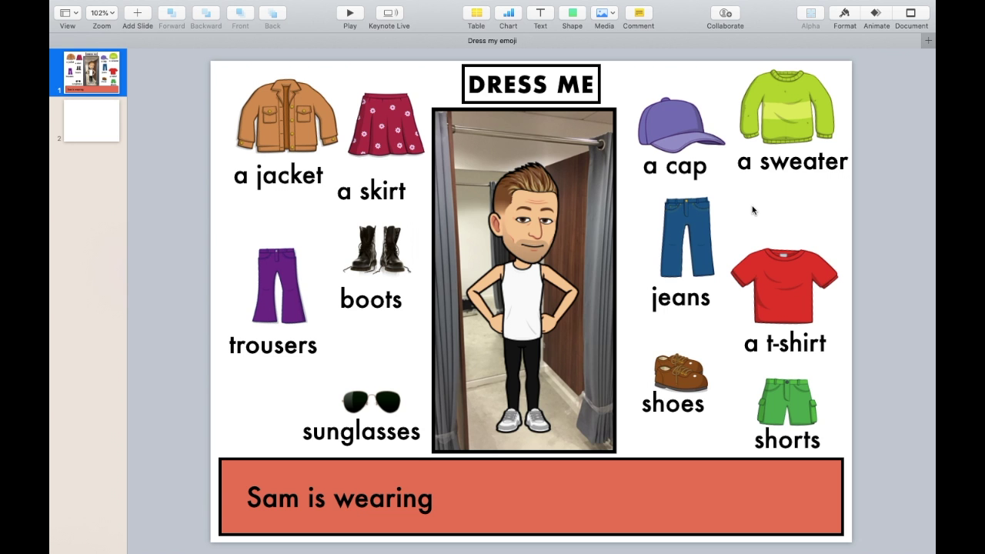
key(ctrl+Up)
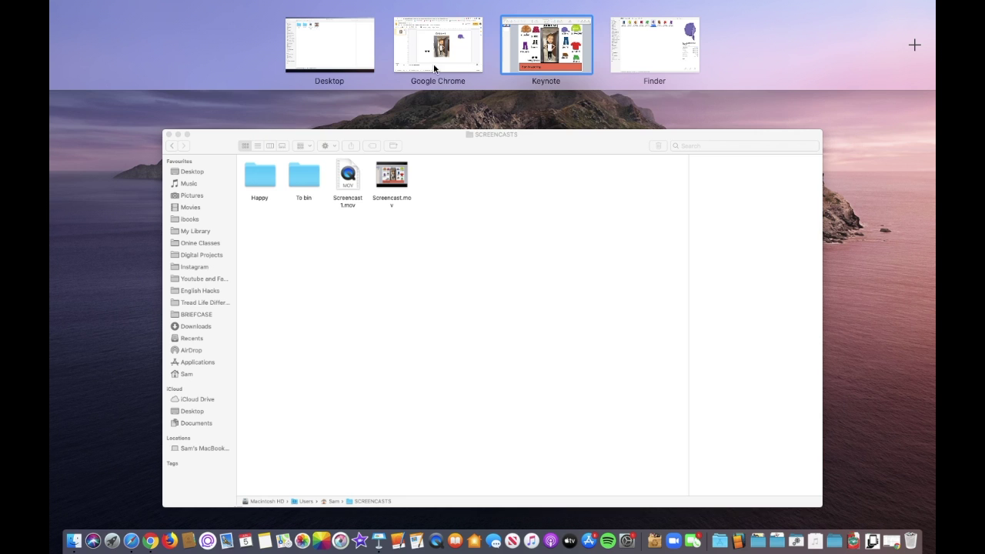
- In the Chrome Google Slides draft, shift the emoji picture slightly, then return to Keynote
click(436, 61)
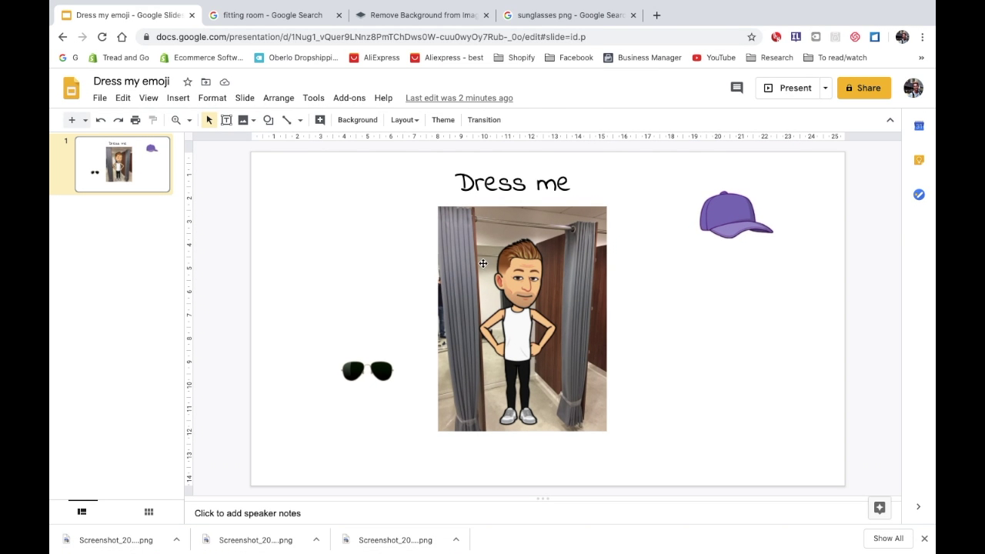
click(589, 288)
drag(590, 288, 594, 291)
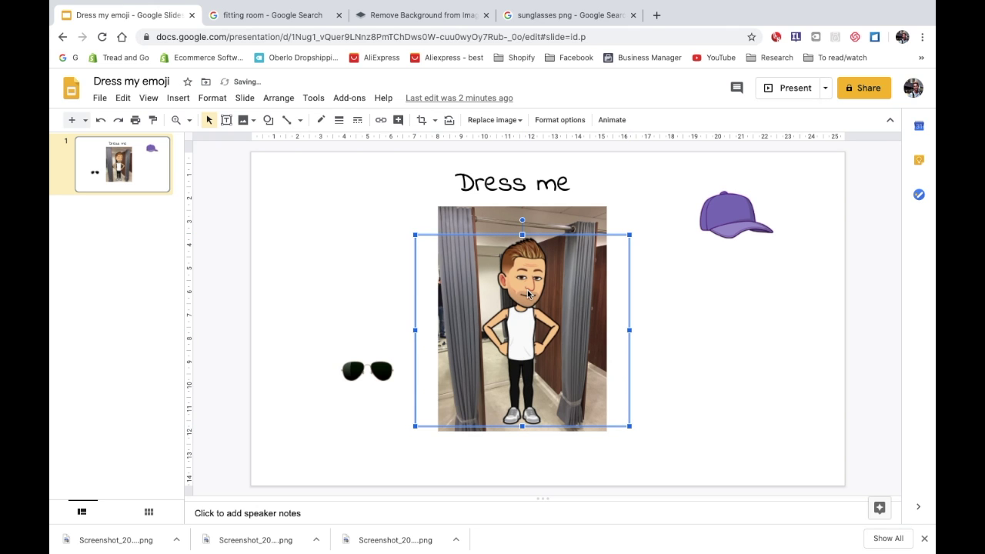
click(381, 325)
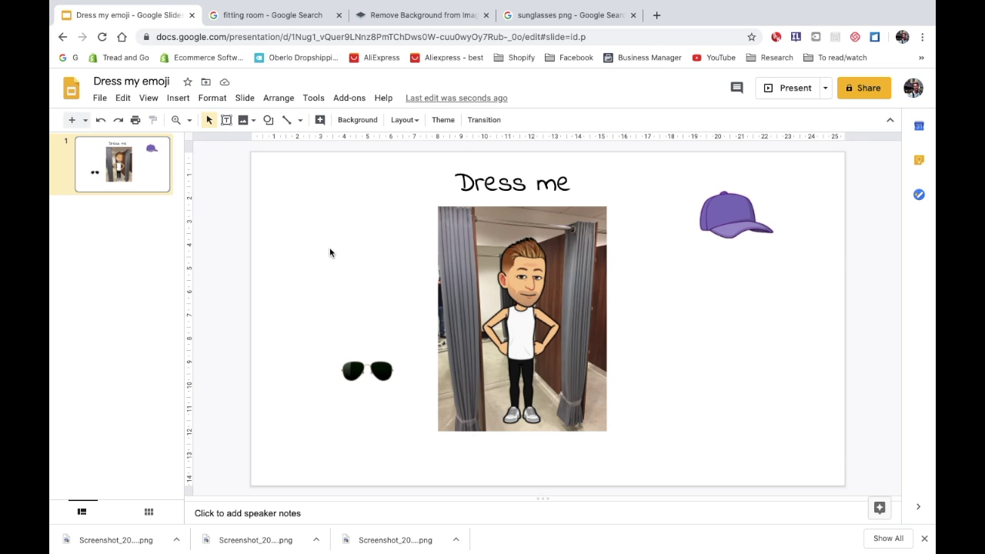
key(ctrl+Up)
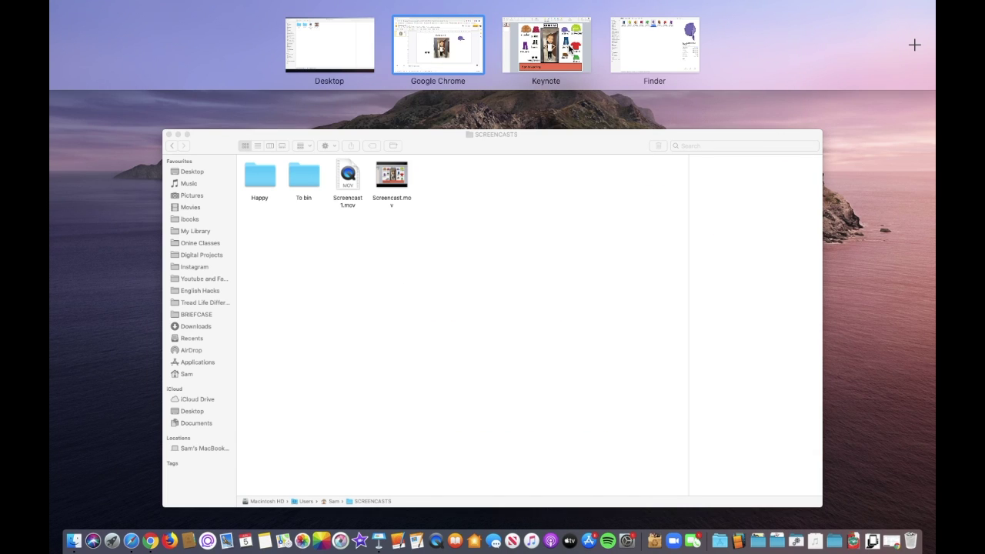
click(569, 46)
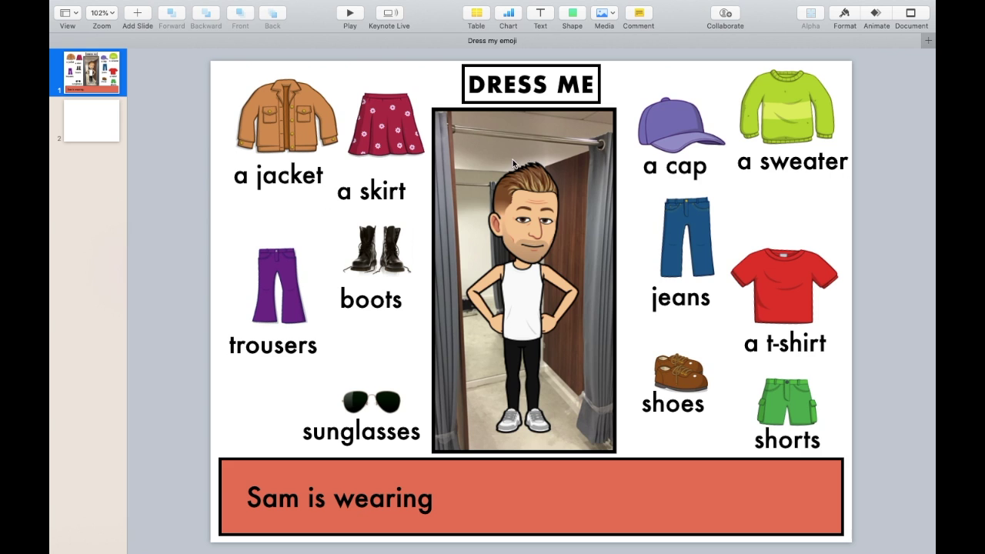
- Reposition the dressing-room photo and check the emoji, sweater and t-shirt pictures
drag(563, 137, 561, 129)
drag(524, 209, 525, 209)
click(770, 115)
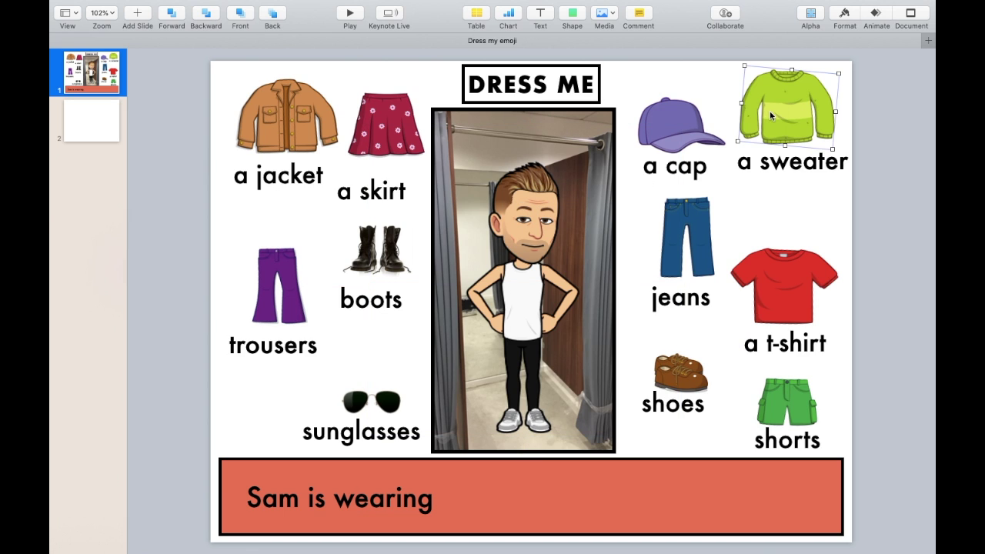
click(774, 274)
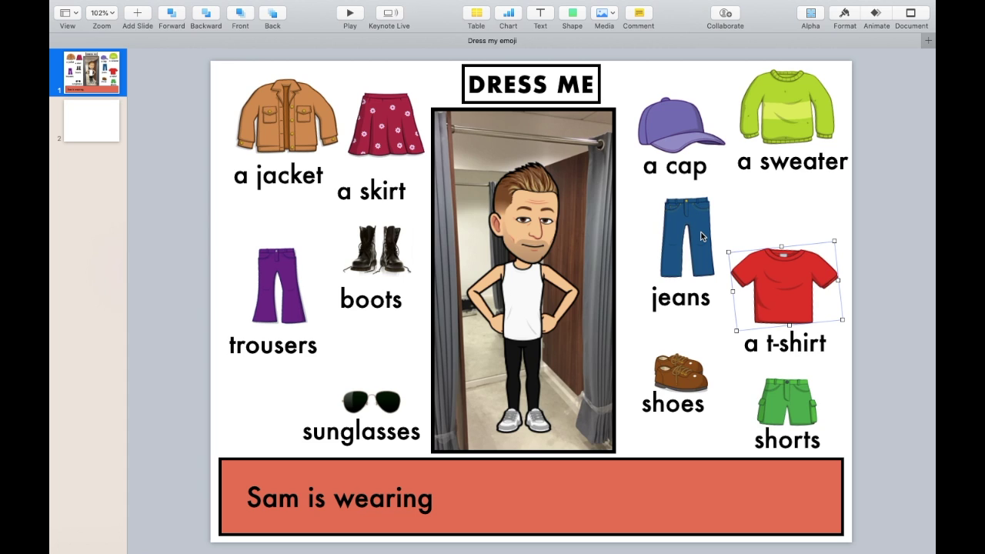
click(755, 214)
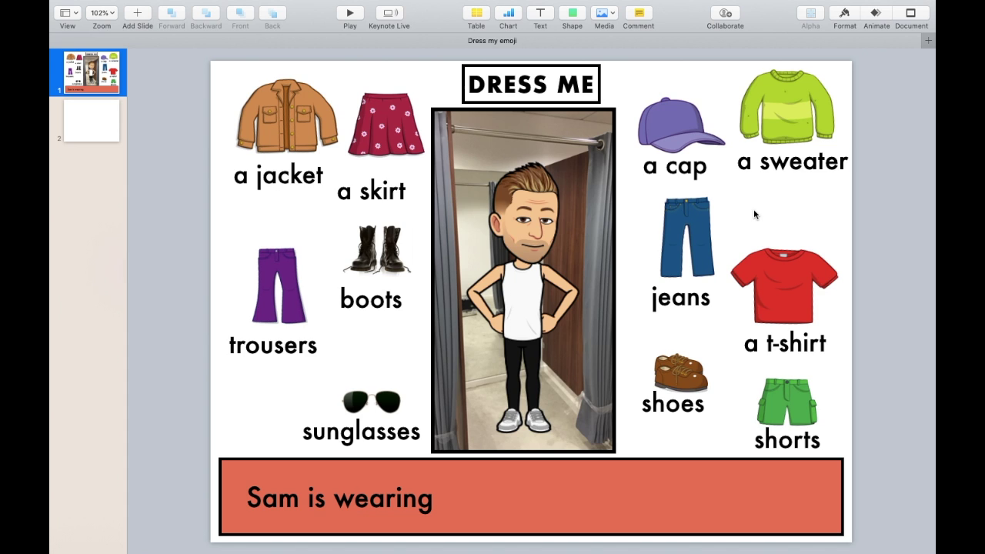
- Shift the dressing-room photo slightly left and switch to the Chrome space
drag(541, 136, 523, 137)
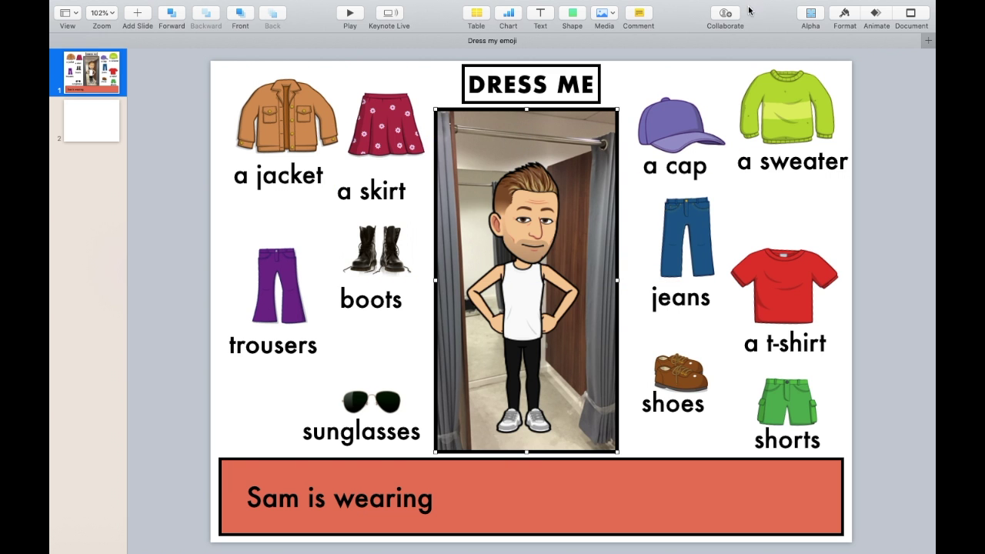
key(ctrl+Up)
key(ctrl+Left)
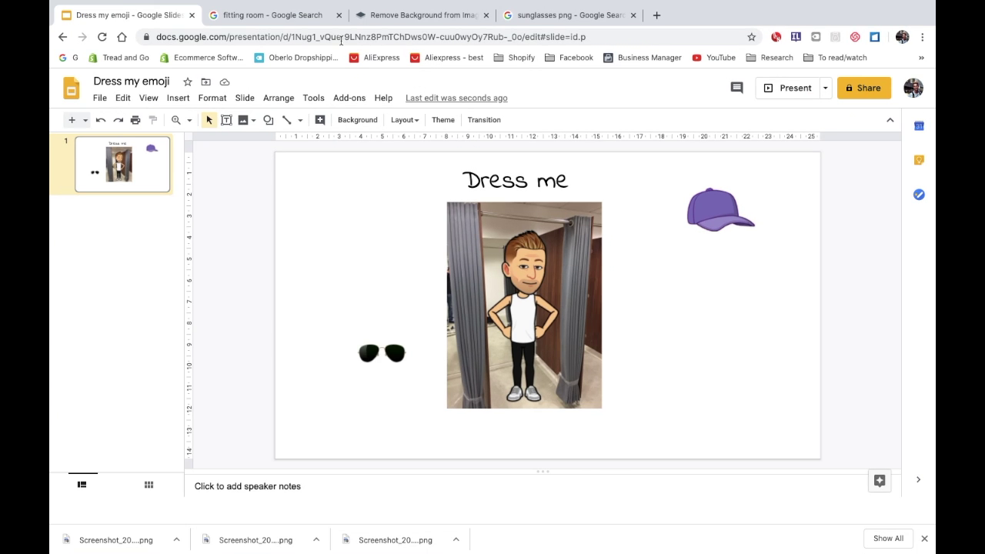
- From the fitting room image results, copy the grey-curtain photo, then return to Keynote
click(279, 16)
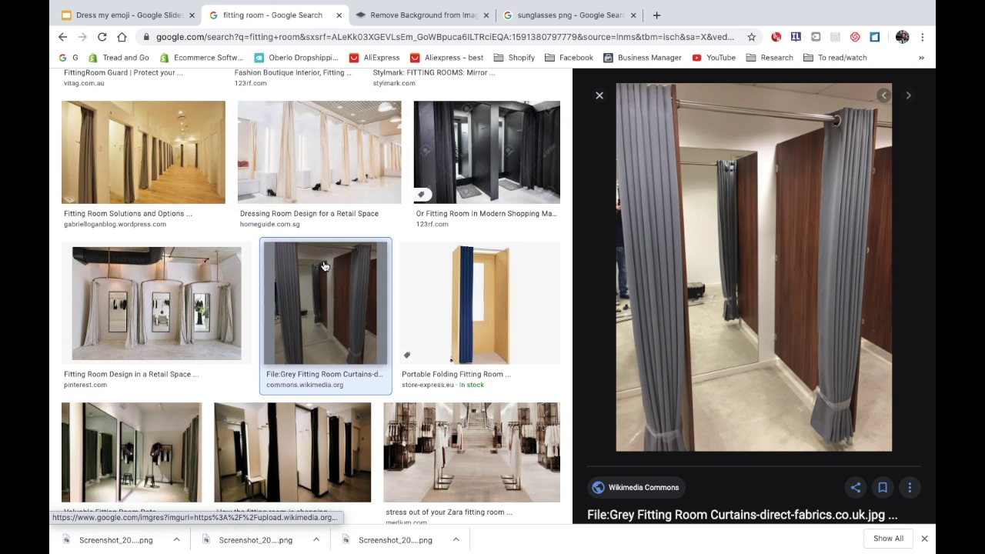
scroll(323, 264, up, 5)
scroll(255, 185, up, 3)
scroll(257, 259, down, 3)
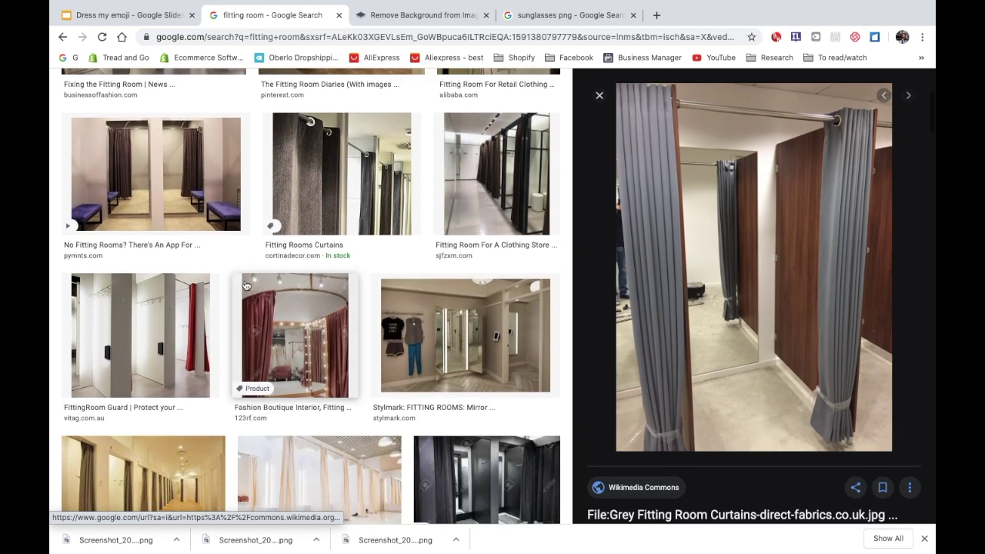
scroll(247, 283, down, 2)
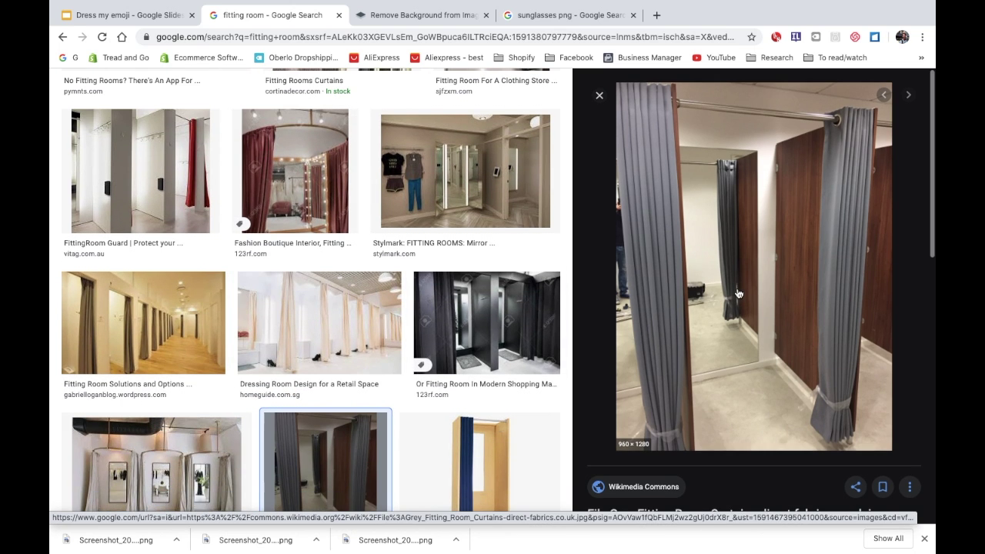
scroll(738, 297, down, 1)
right_click(737, 292)
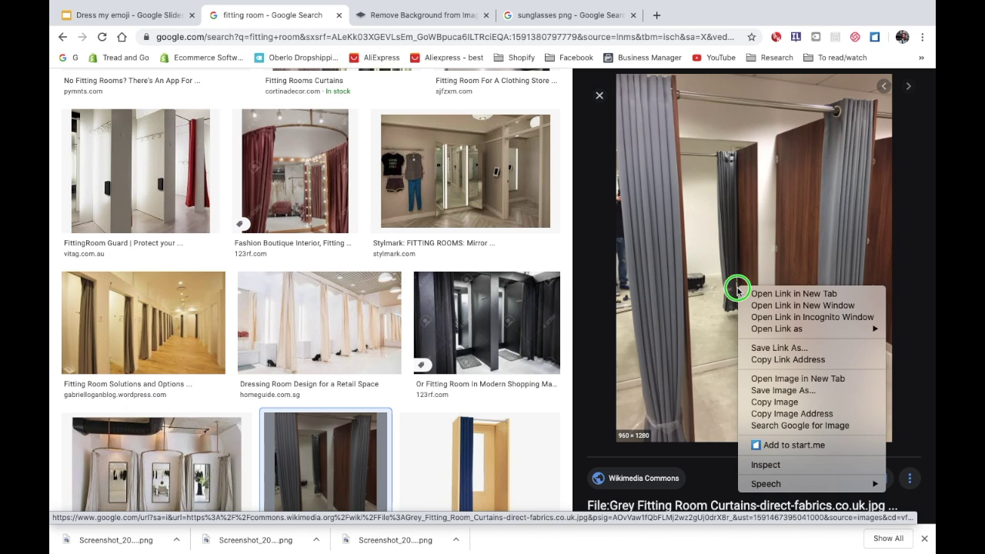
click(775, 402)
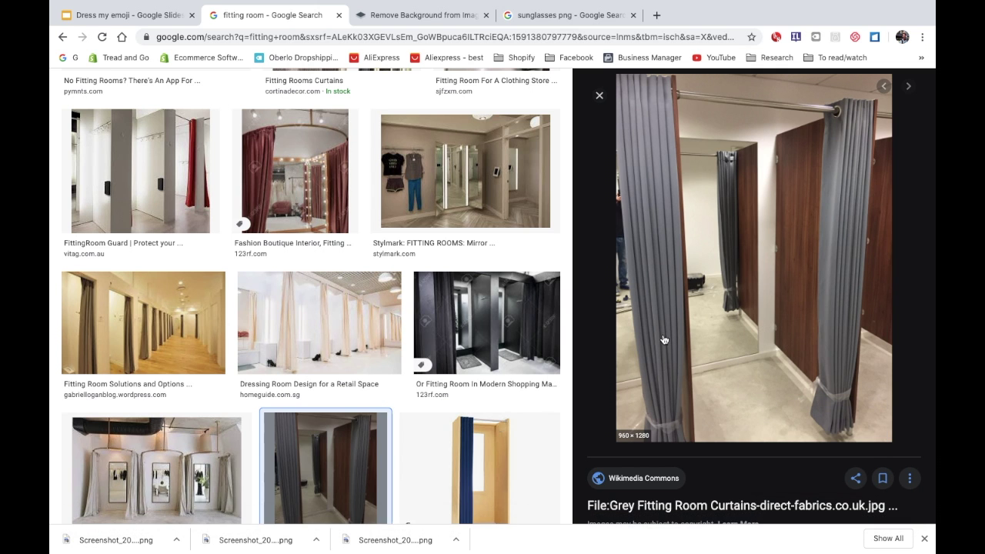
key(ctrl+Up)
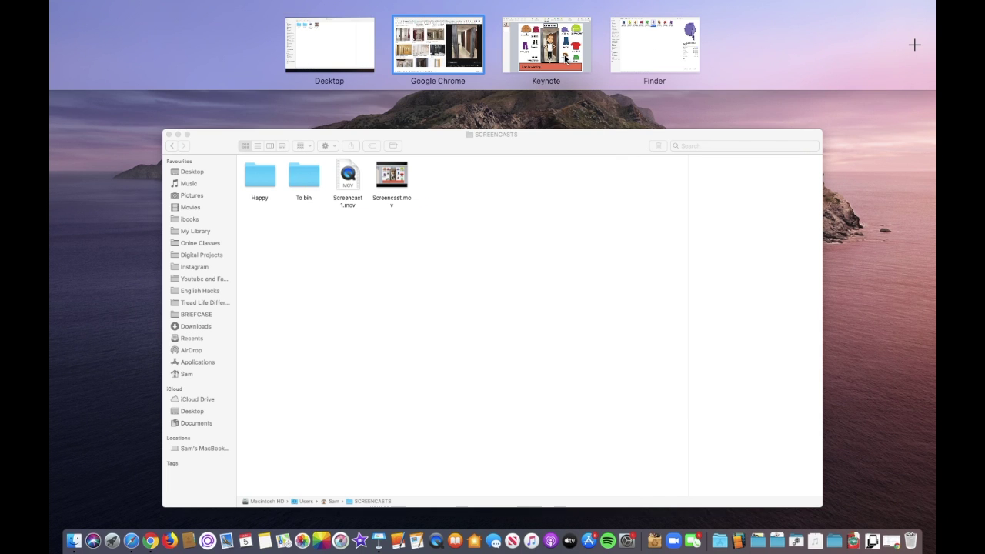
click(566, 58)
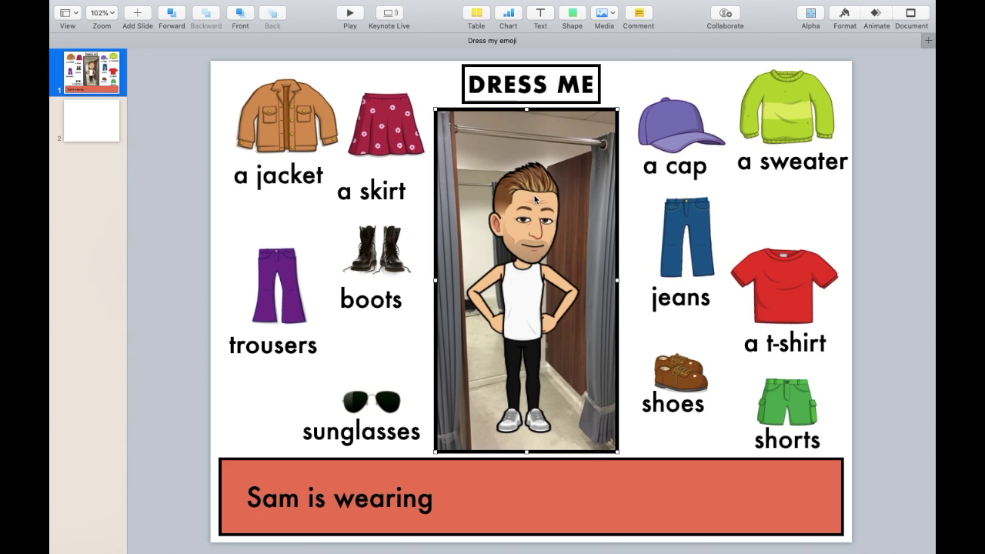
- Paste the fitting-room photo onto blank slide 2, shrink it and move it up-left
click(106, 129)
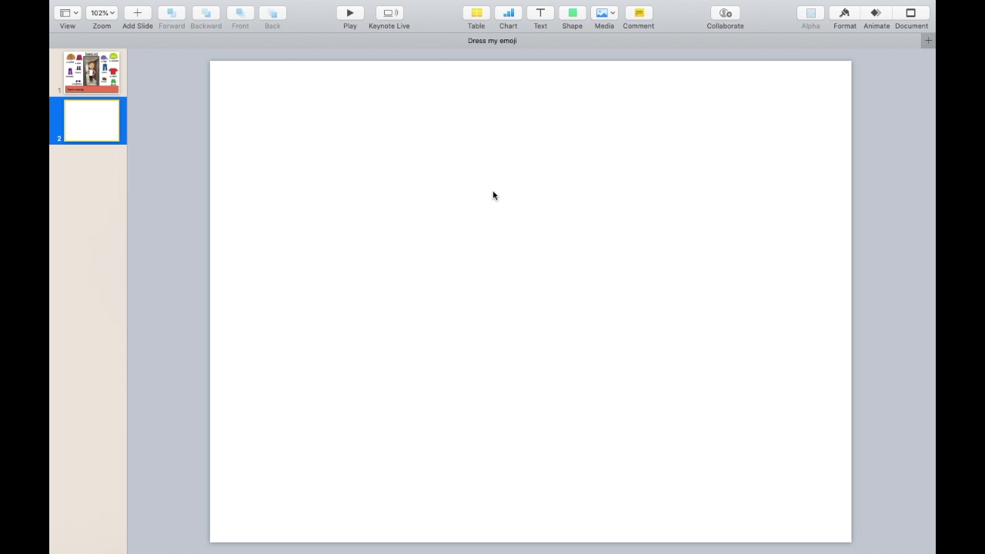
key(super+v)
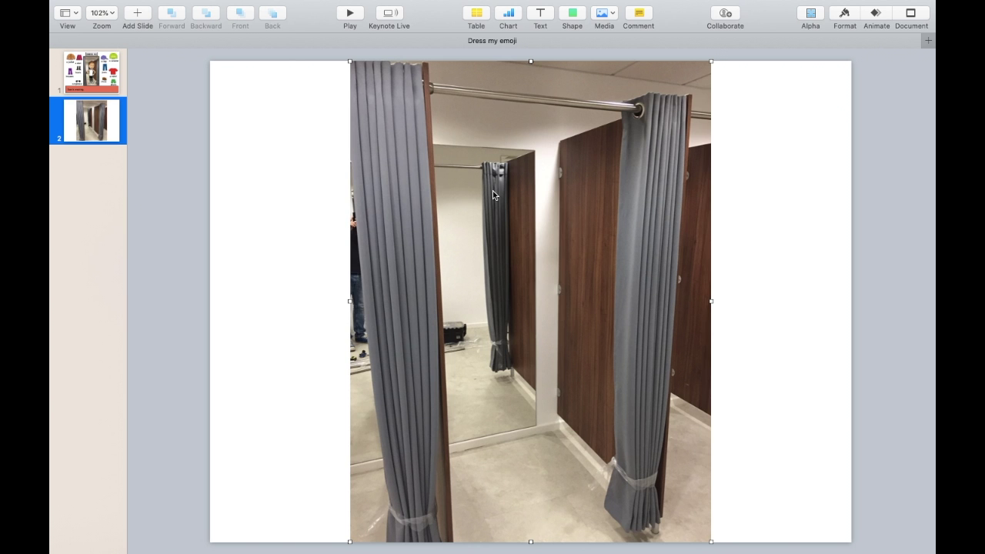
drag(350, 60, 469, 231)
drag(569, 330, 497, 252)
- Copy the emoji figure from the Dress Me slide onto the photo, shrunk and positioned inside
click(114, 69)
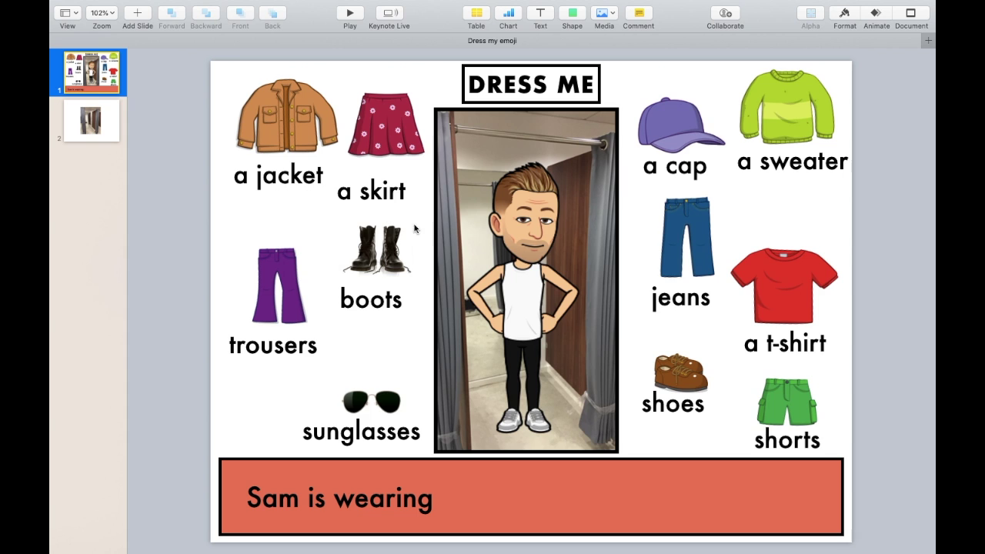
click(501, 275)
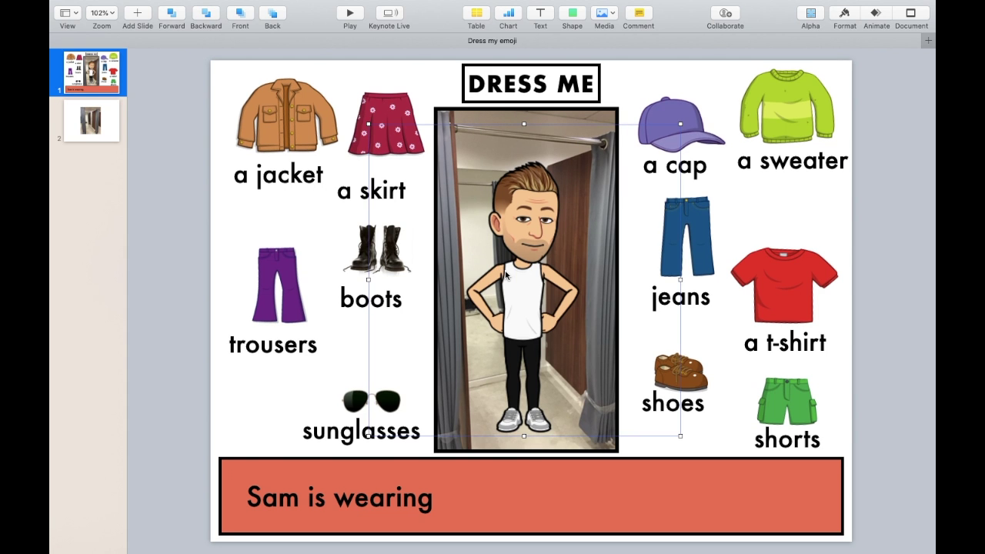
click(92, 122)
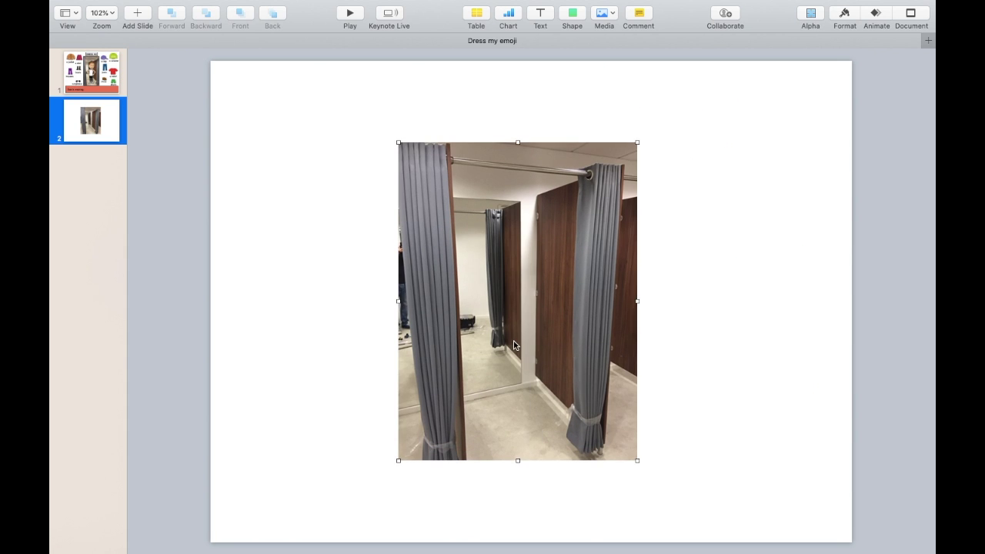
key(super+v)
drag(519, 323, 520, 331)
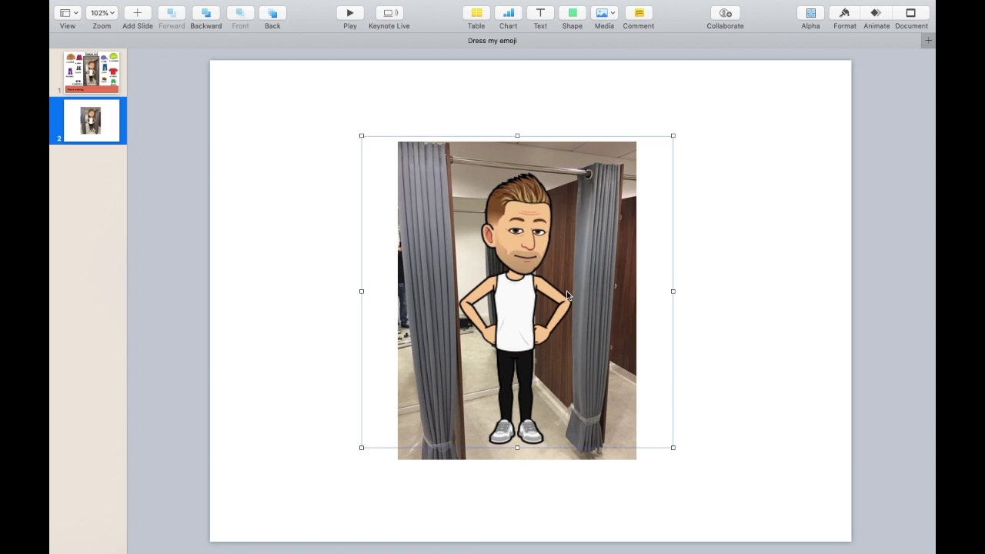
drag(672, 135, 654, 161)
mouse_move(516, 267)
mouse_down()
mouse_move(497, 252)
mouse_move(517, 285)
mouse_up()
click(301, 281)
drag(528, 319, 532, 312)
click(108, 85)
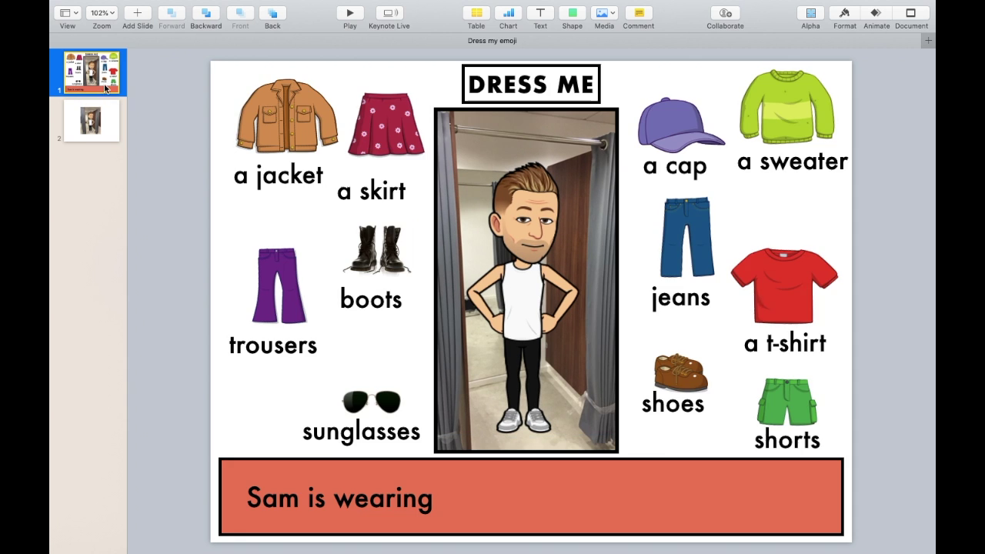
click(104, 123)
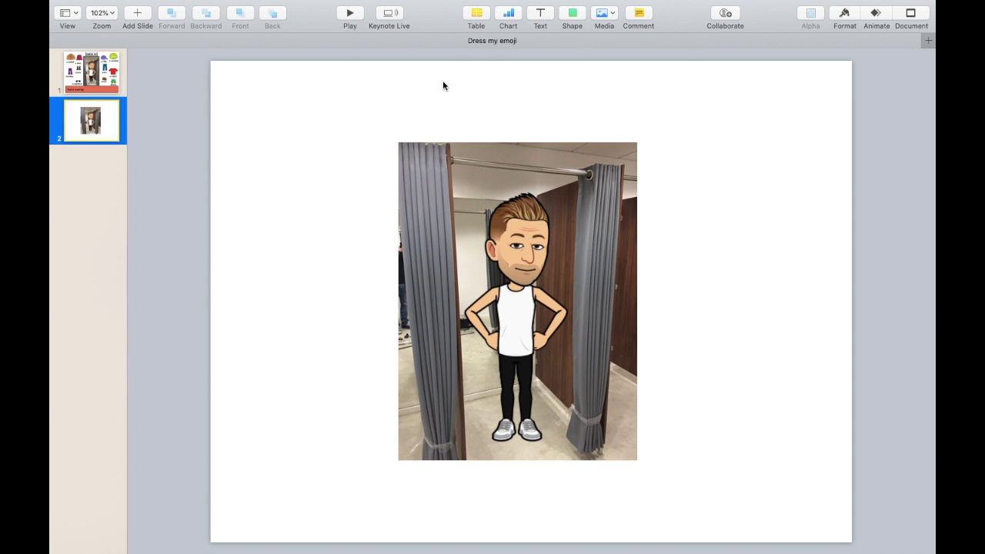
- Add a text box at the top of slide 2 reading 'Dress me'
click(540, 13)
drag(527, 298, 501, 110)
double_click(500, 110)
text(Dress me)
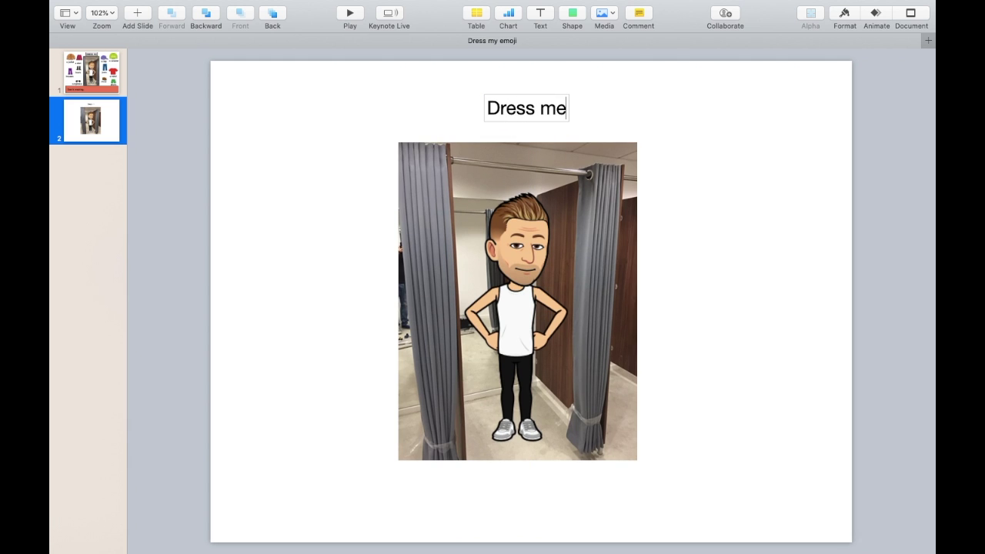
drag(551, 107, 541, 110)
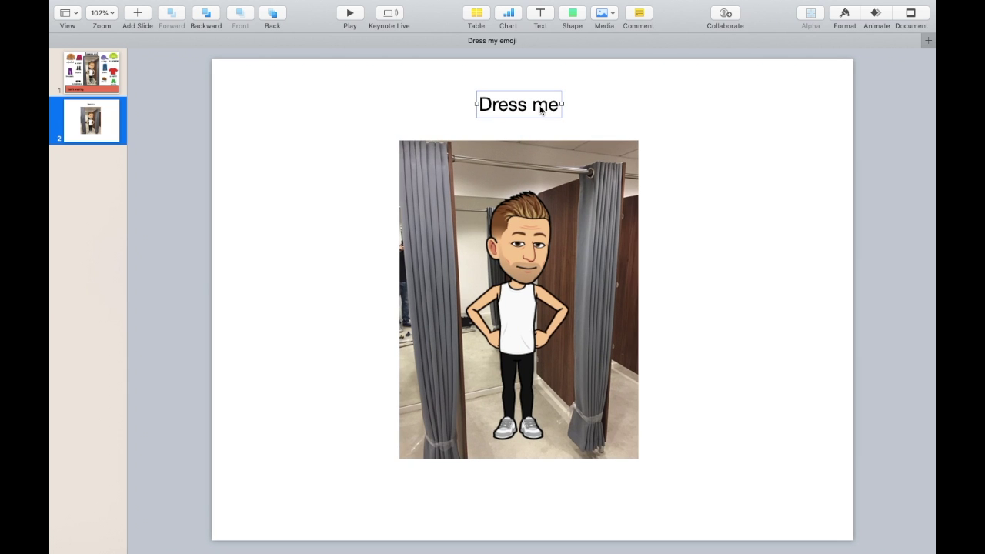
- Give the 'Dress me' title box a solid black line border
click(845, 13)
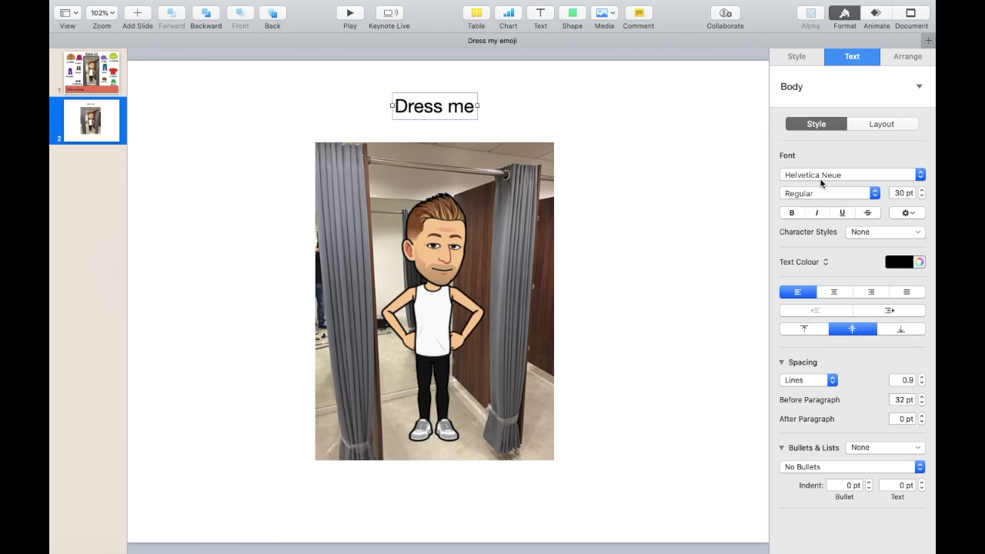
click(801, 56)
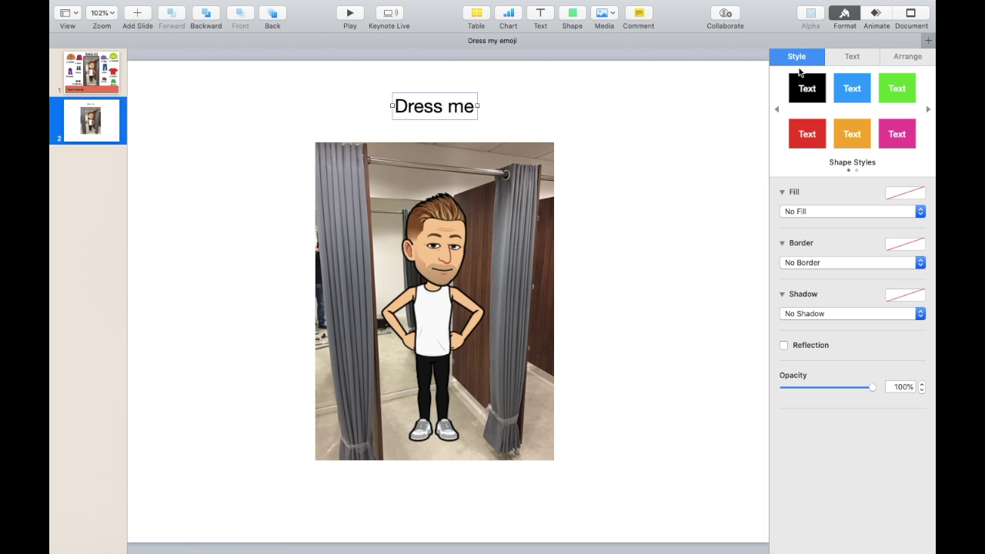
click(813, 263)
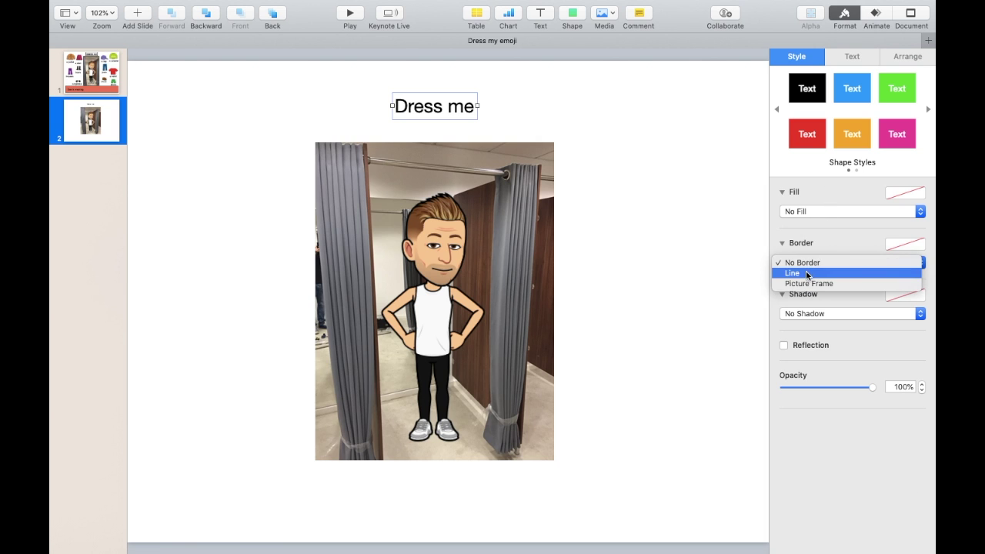
click(805, 274)
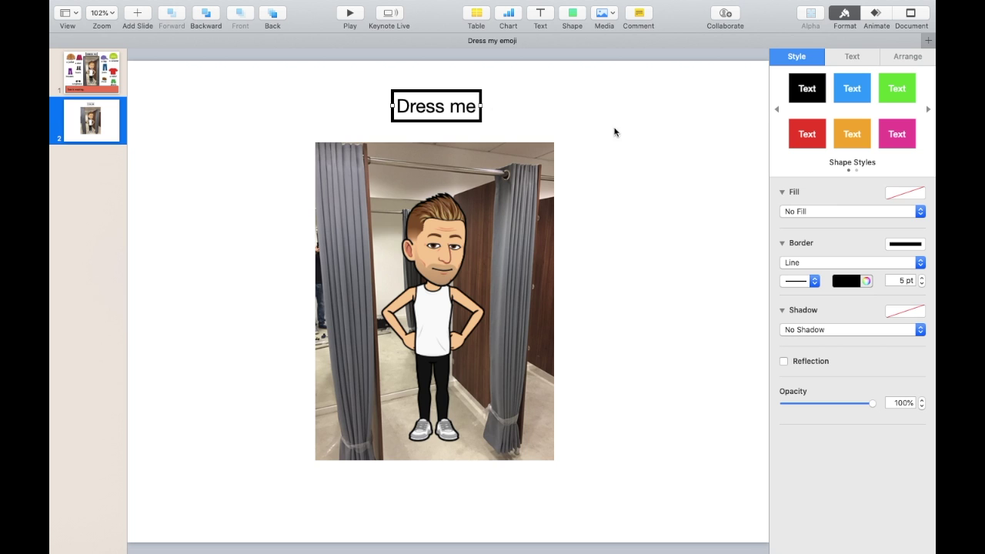
- Set the title to 45 pt Futura and nudge it slightly left
click(867, 59)
drag(923, 192, 923, 192)
click(851, 174)
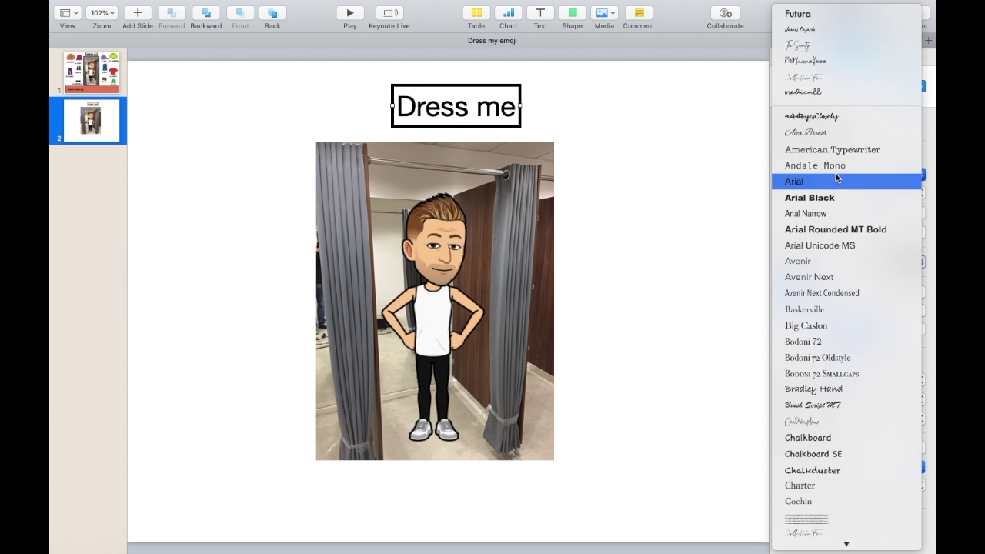
click(800, 14)
click(547, 107)
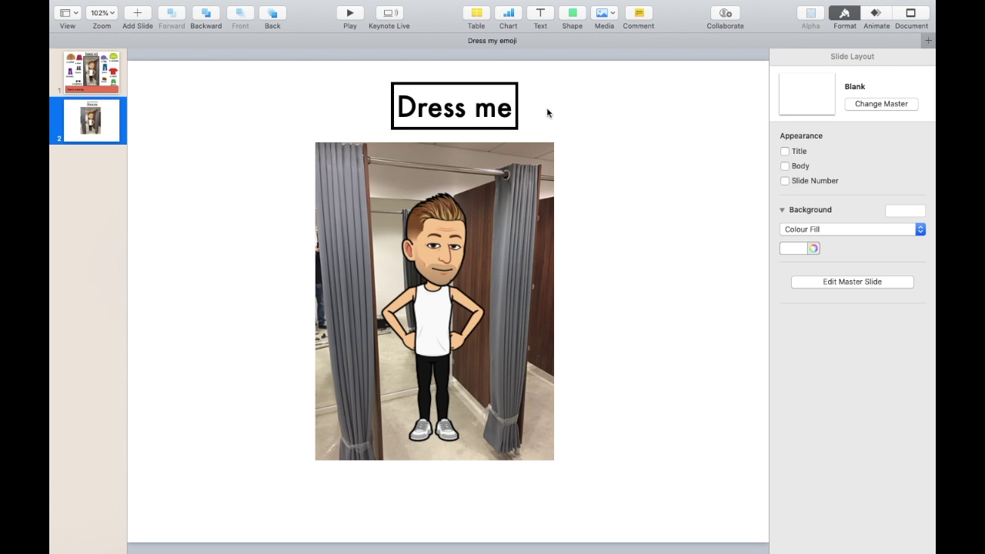
drag(501, 111, 493, 112)
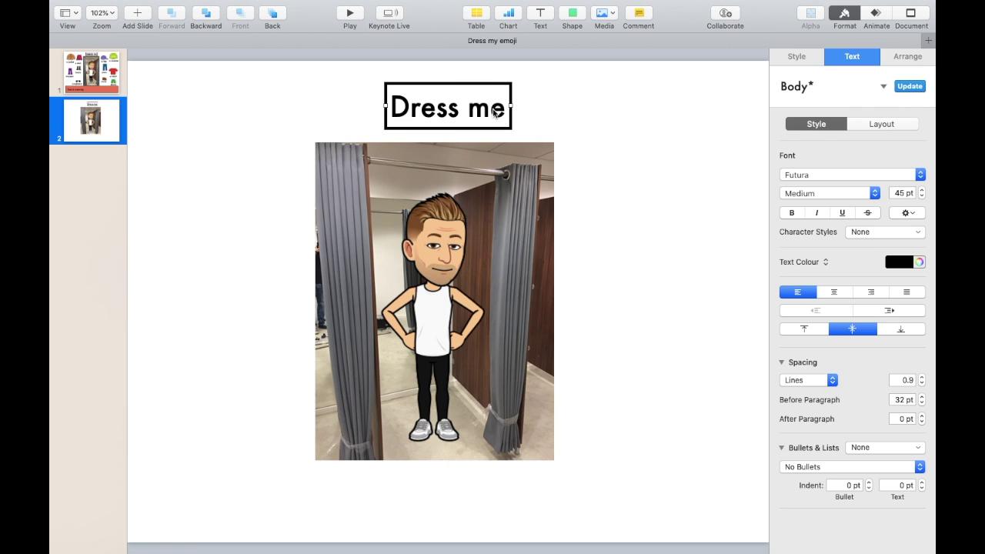
drag(479, 244, 480, 244)
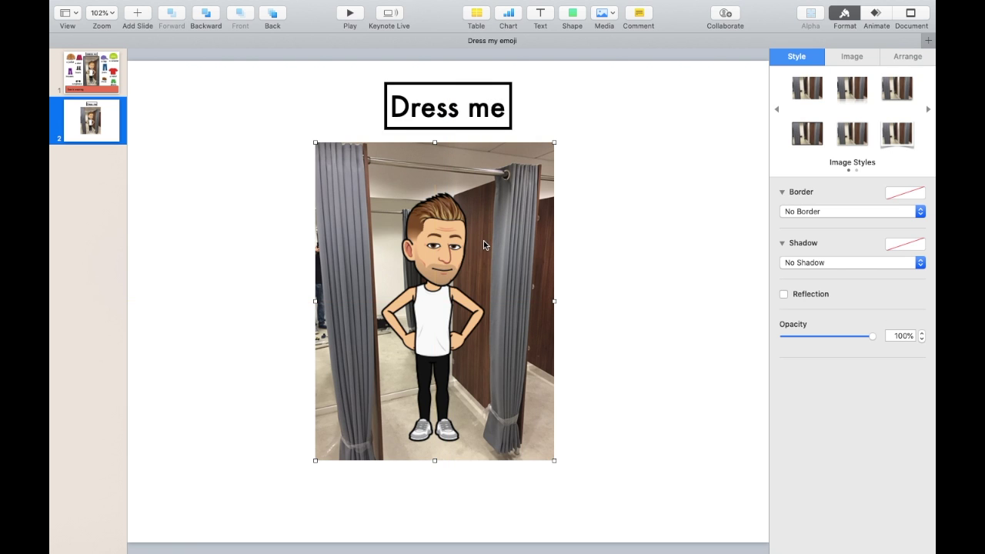
- Shift the changing-room photo and the emoji figure slightly right
drag(366, 240, 379, 239)
drag(443, 284, 455, 288)
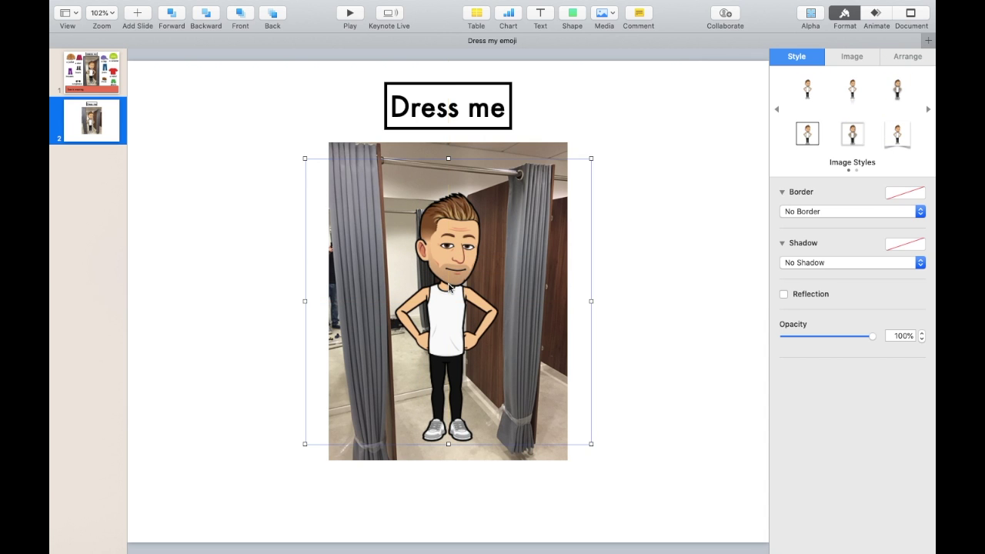
click(284, 246)
- Give the changing-room photo a 5 pt black line border
click(364, 175)
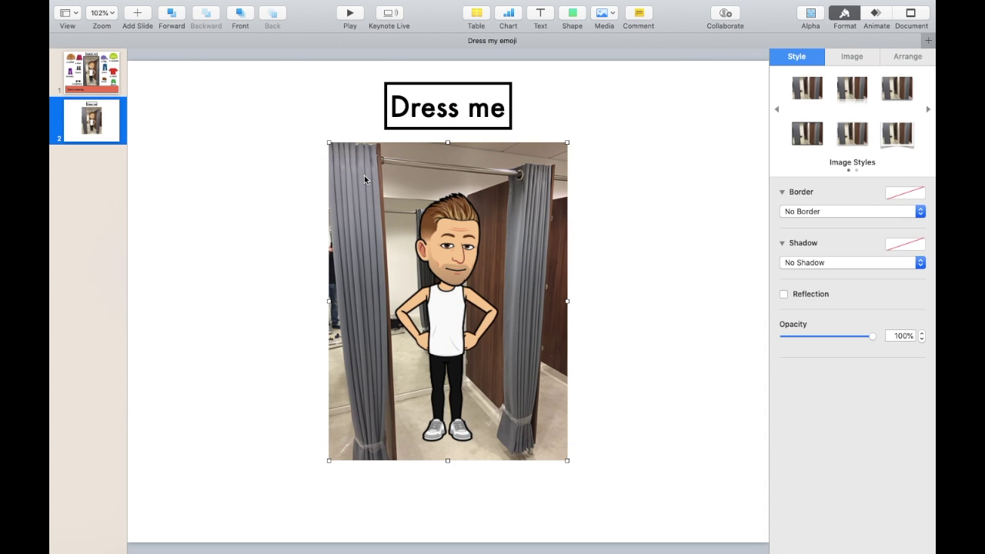
click(806, 219)
click(803, 216)
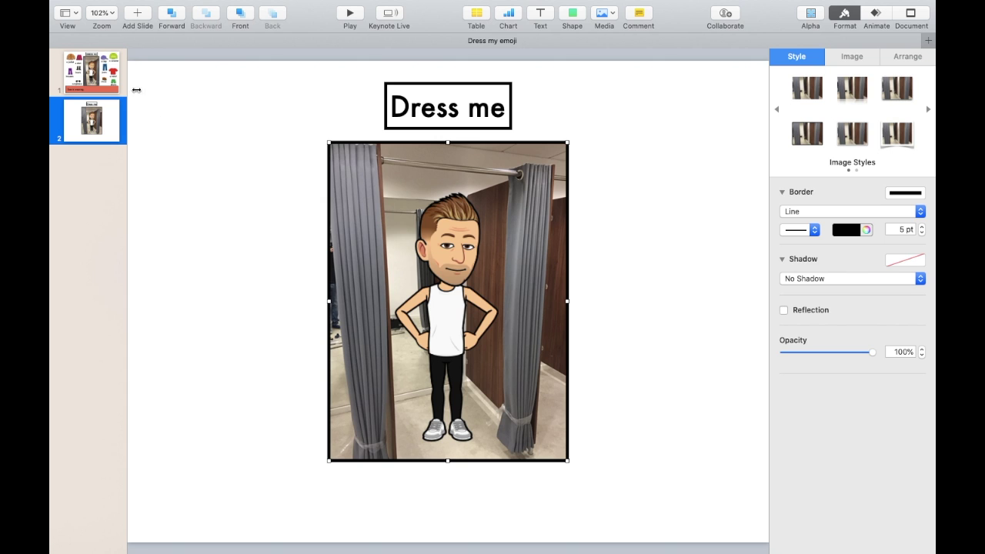
click(114, 79)
click(110, 125)
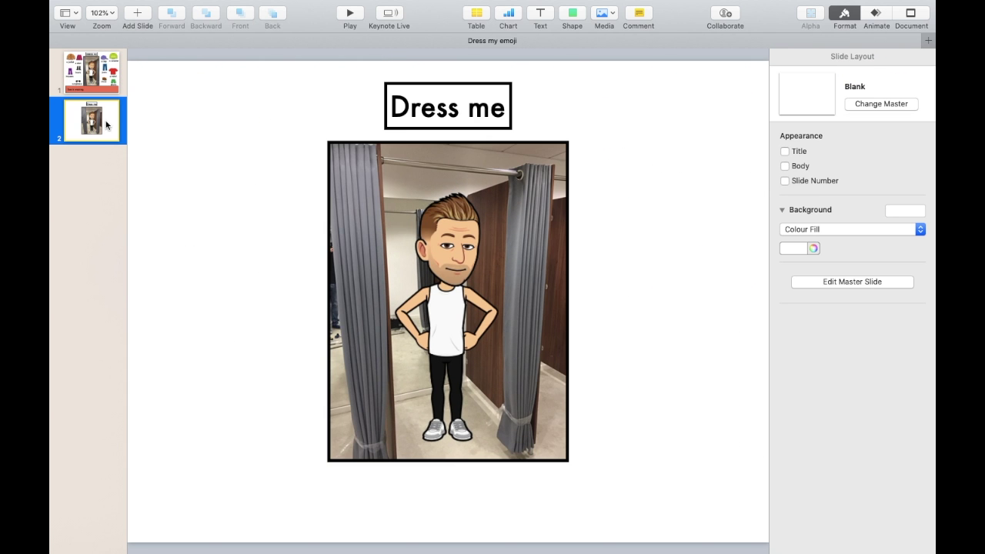
- Insert a square, stretch it into a bar below the photo and fill it tan
click(570, 14)
click(569, 111)
drag(451, 309, 745, 501)
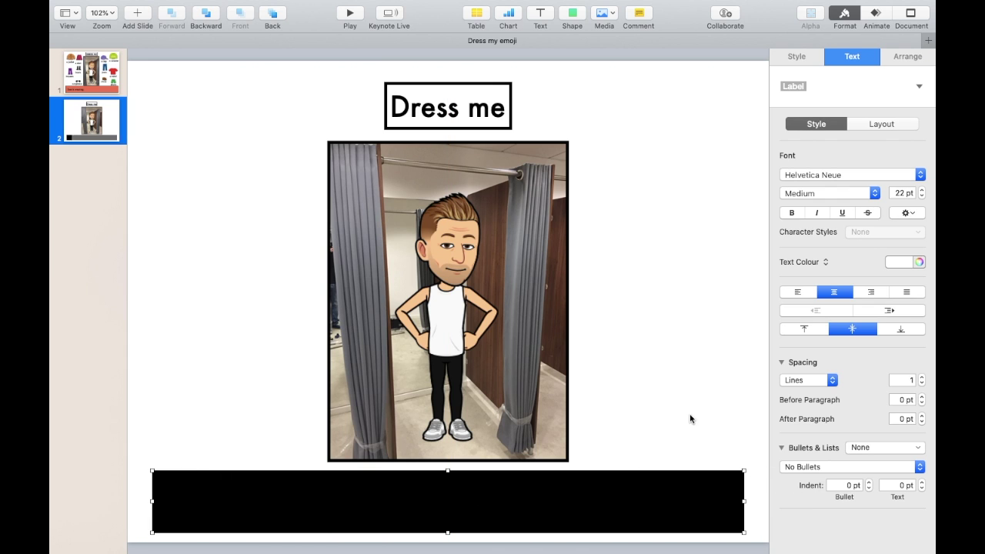
click(813, 59)
click(813, 232)
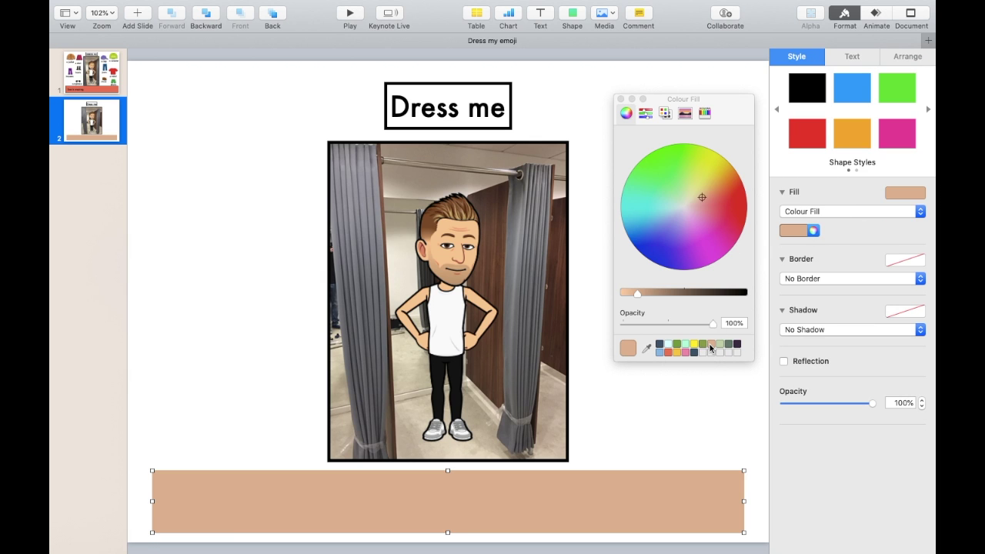
click(154, 301)
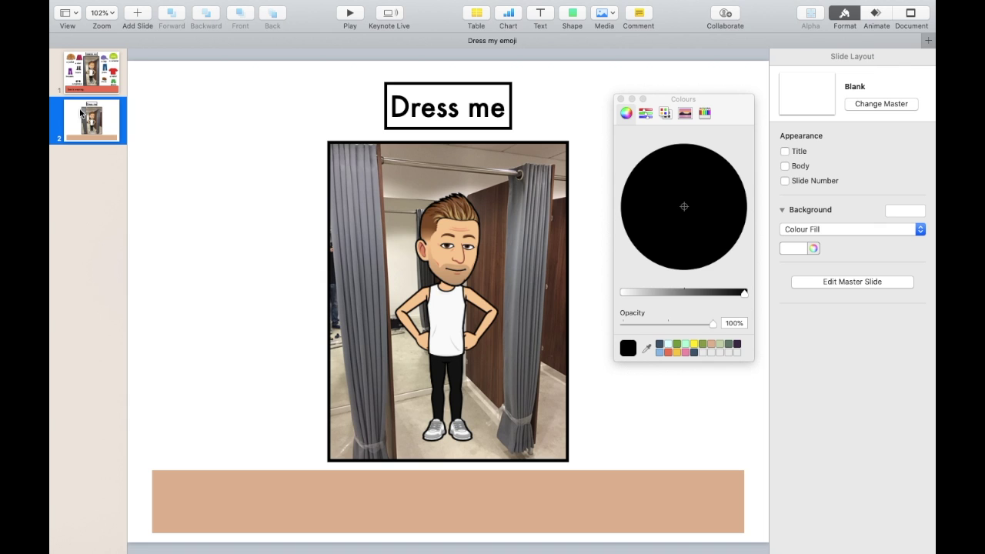
click(331, 495)
click(618, 99)
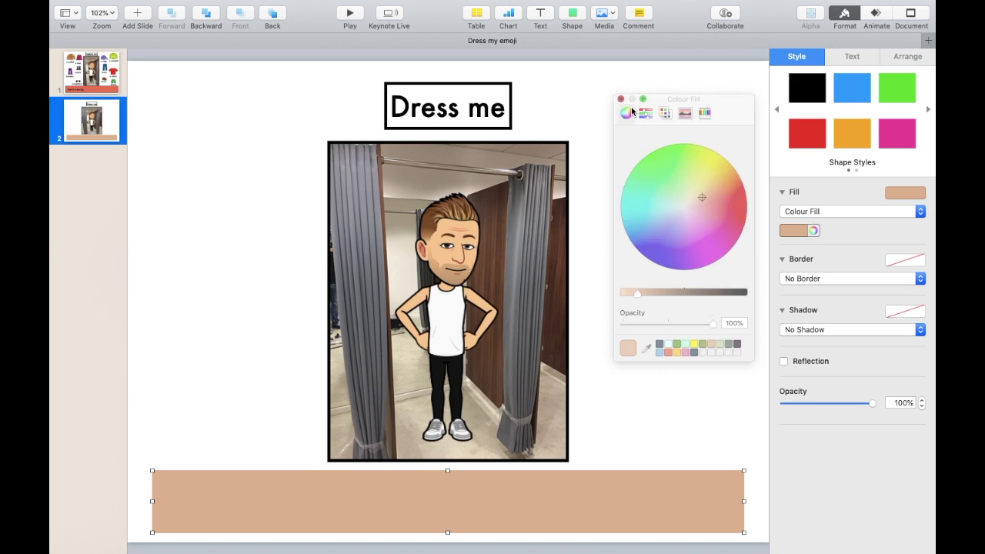
- Give the tan bar a 5 pt black line border and place a text box on it
click(815, 278)
click(816, 288)
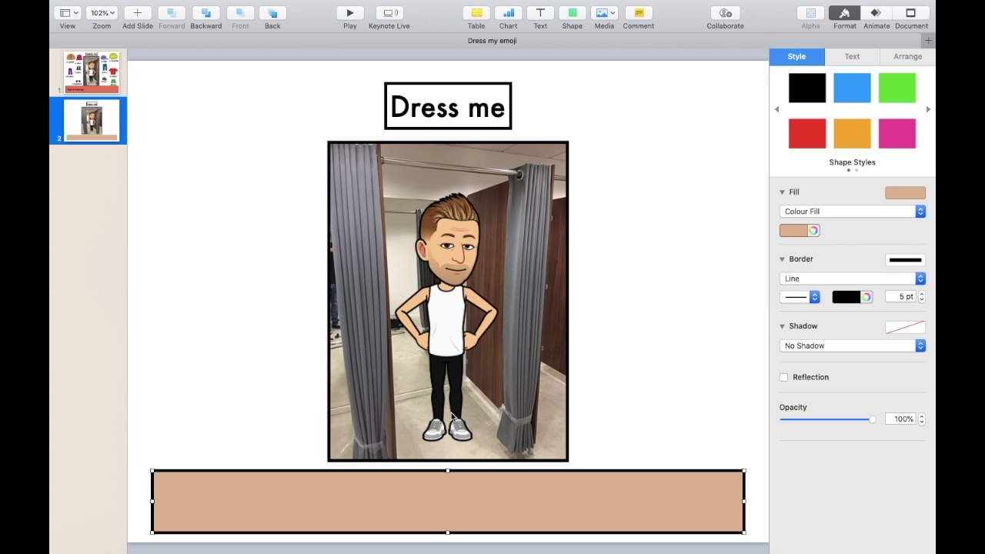
click(539, 17)
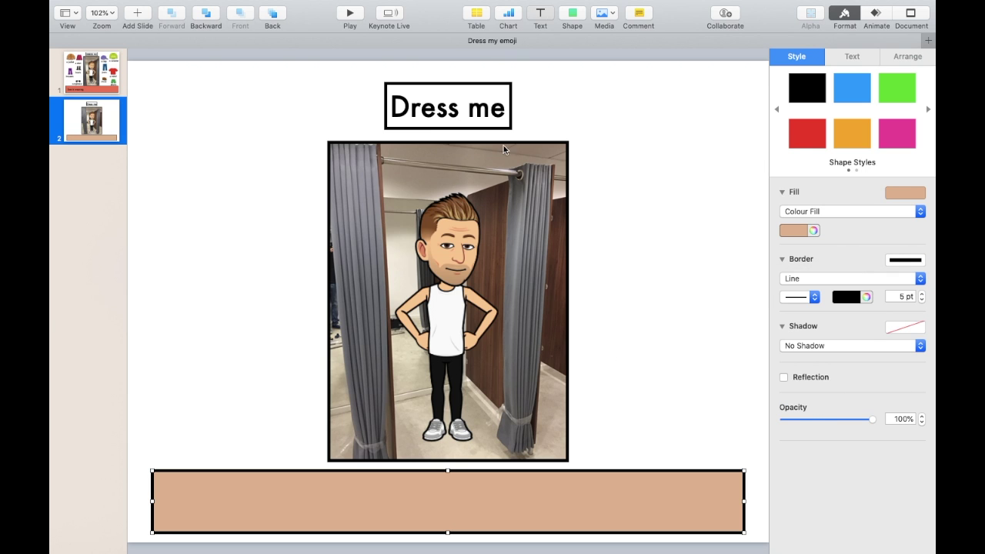
drag(471, 318, 225, 508)
- Type 'Sam is wearing' into the text box on the tan bar
double_click(224, 508)
text(Sam)
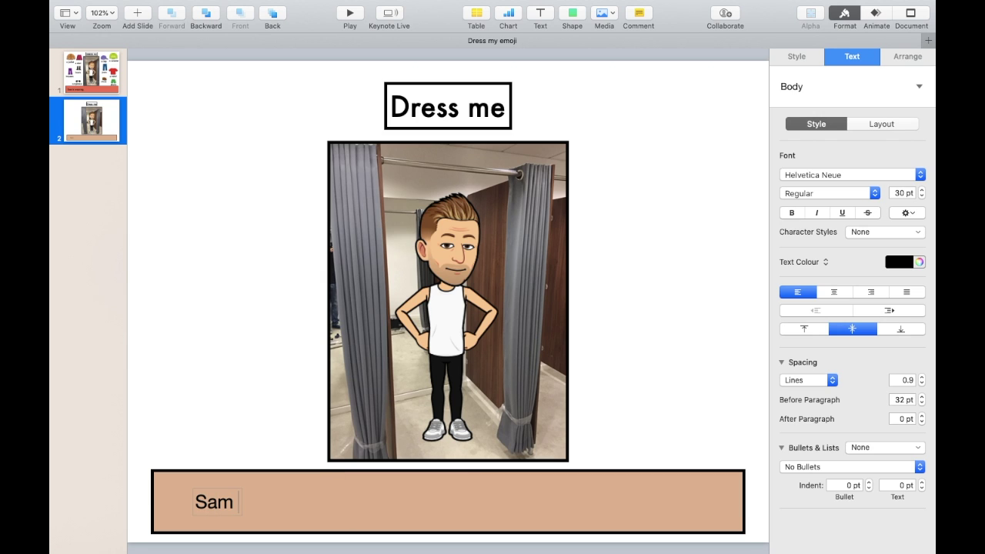
text( is wearing)
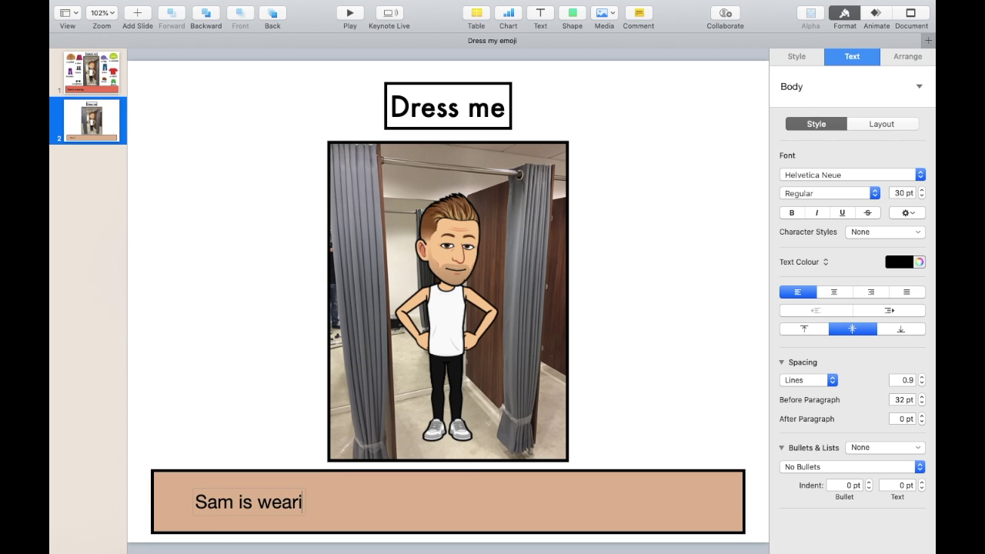
click(248, 388)
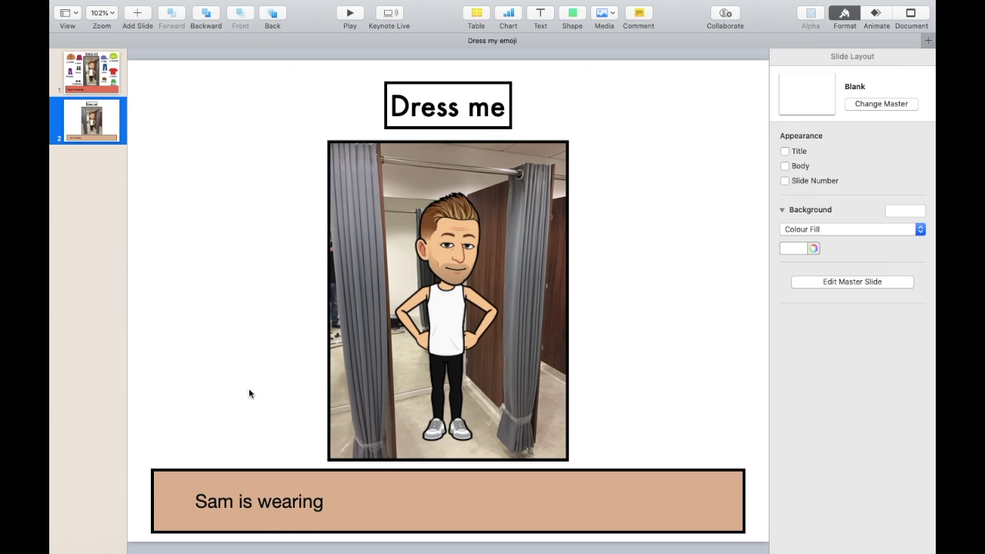
click(270, 506)
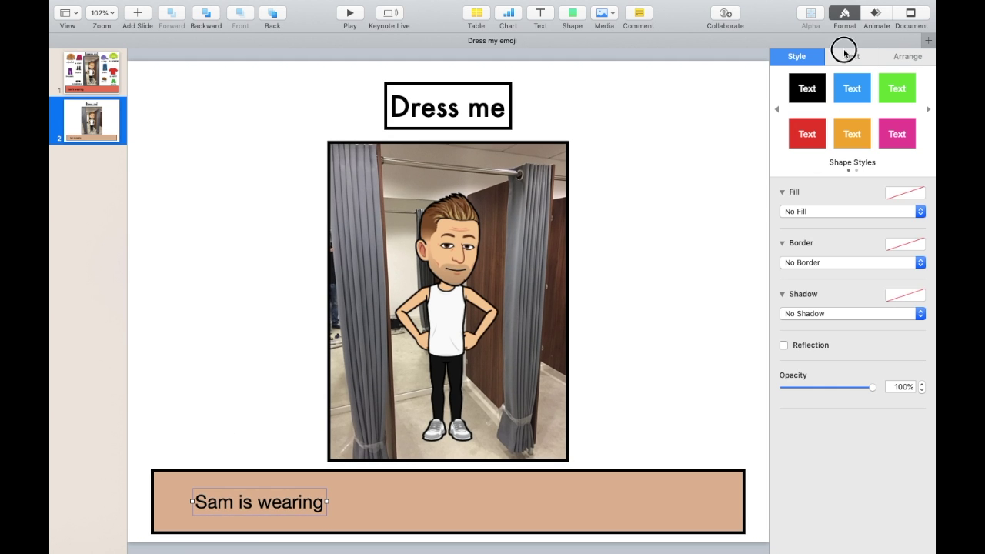
- Set the caption font to Futura, shift it slightly left, and go to slide 1
click(858, 63)
click(853, 175)
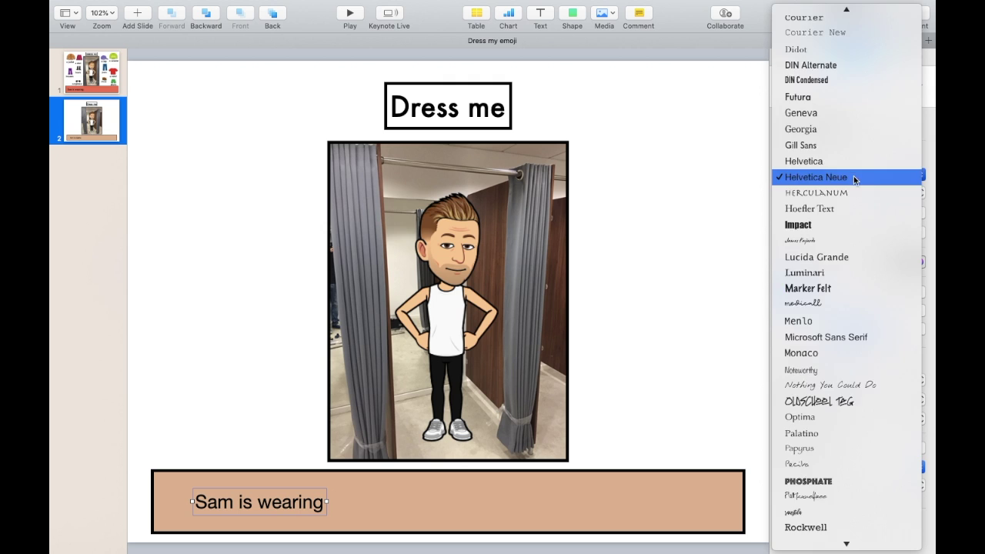
scroll(852, 170, up, 10)
click(835, 14)
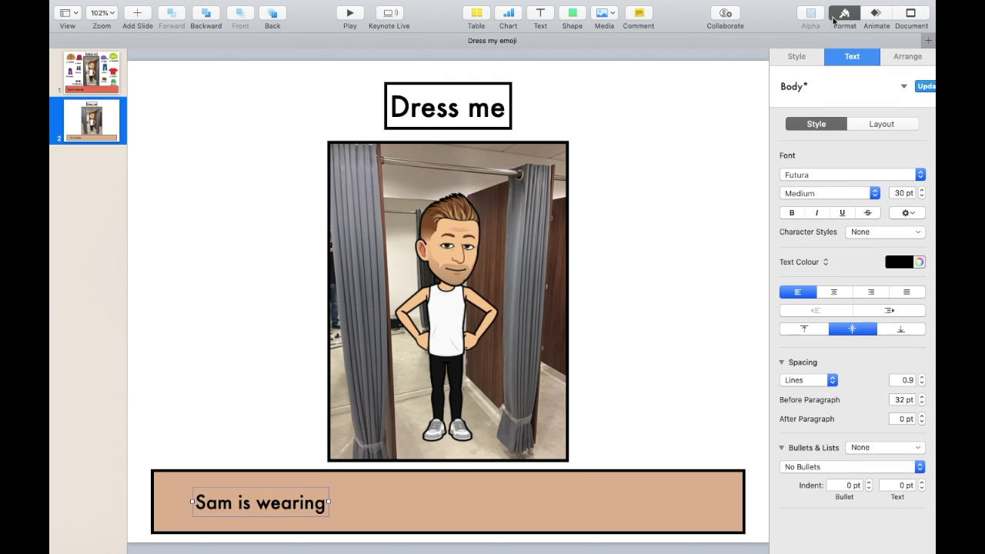
click(298, 506)
drag(298, 505, 294, 502)
click(222, 327)
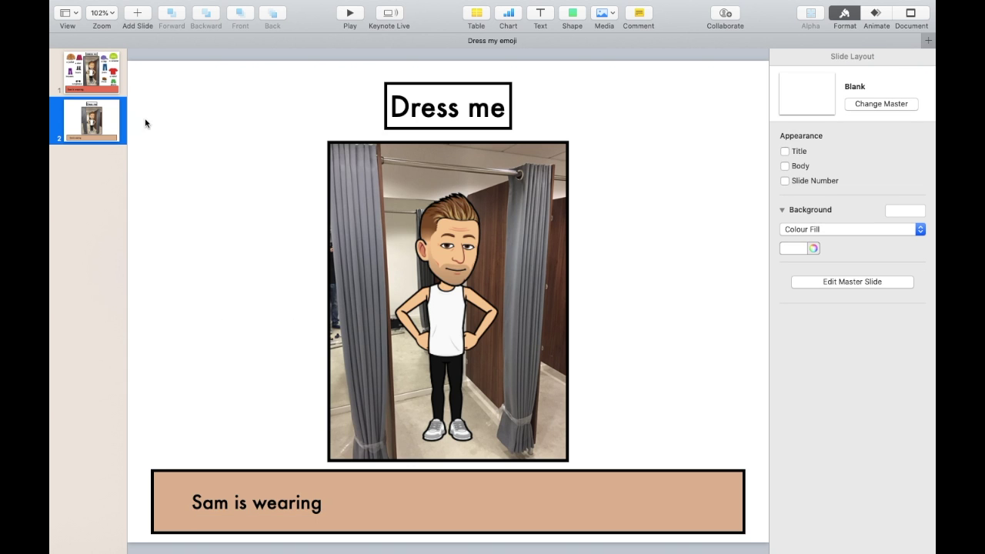
click(105, 78)
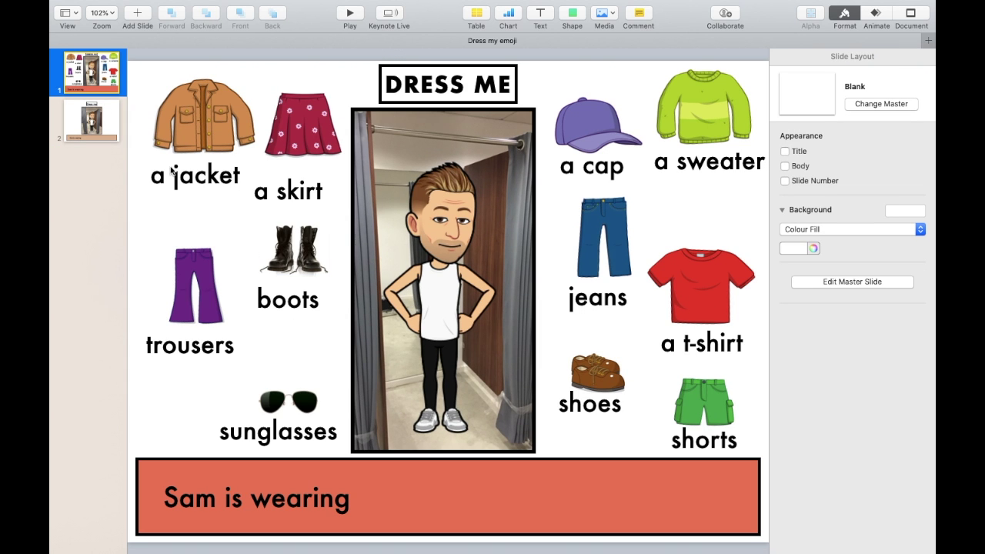
- Nudge the sweater, cap, skirt and jacket pictures and the 'a sweater' label
mouse_move(711, 120)
mouse_down()
mouse_move(701, 108)
mouse_move(699, 117)
mouse_up()
drag(601, 125, 597, 115)
drag(304, 127, 304, 127)
drag(223, 129, 224, 130)
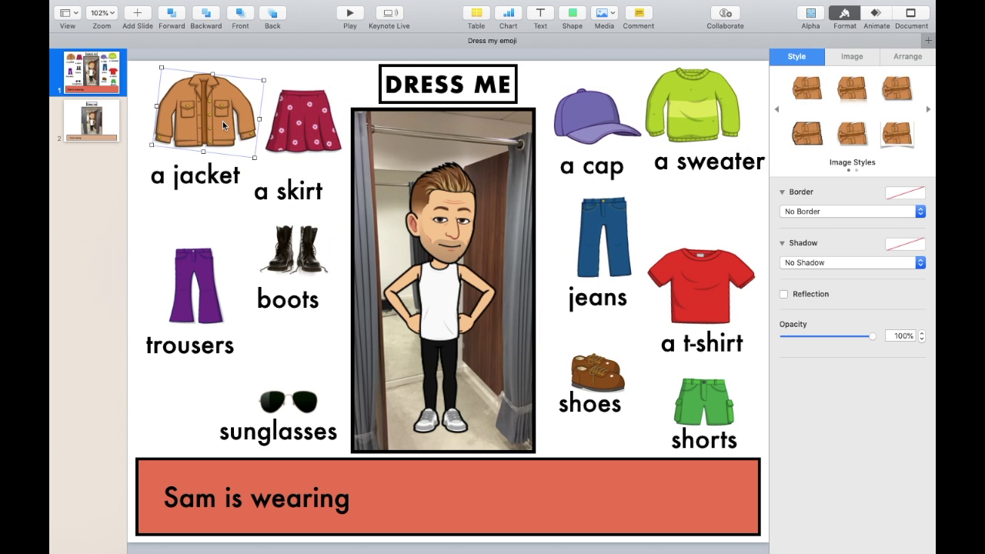
drag(710, 161, 705, 165)
- Reposition the sweater picture above its label, then open Mission Control
drag(699, 122, 703, 130)
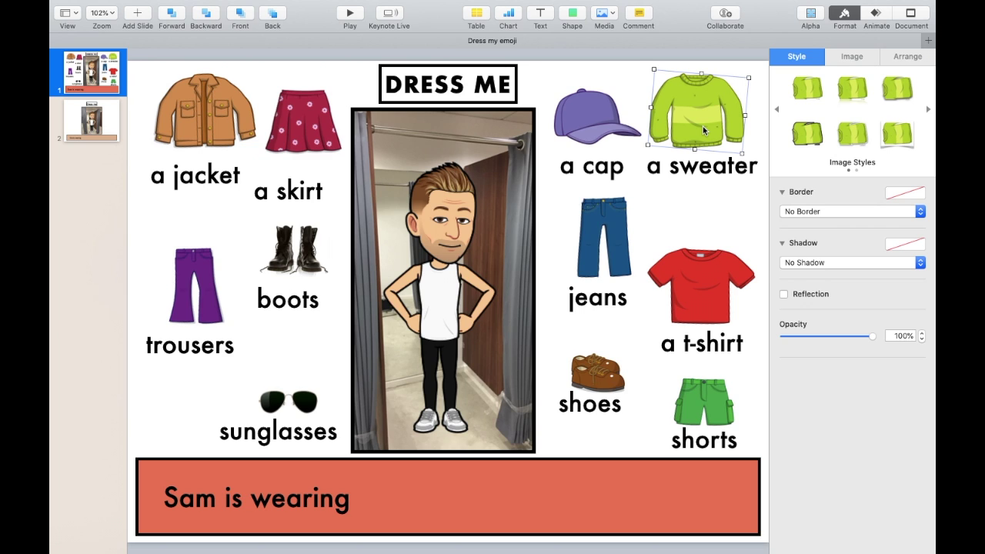
click(697, 202)
drag(693, 101, 697, 99)
key(ctrl+Up)
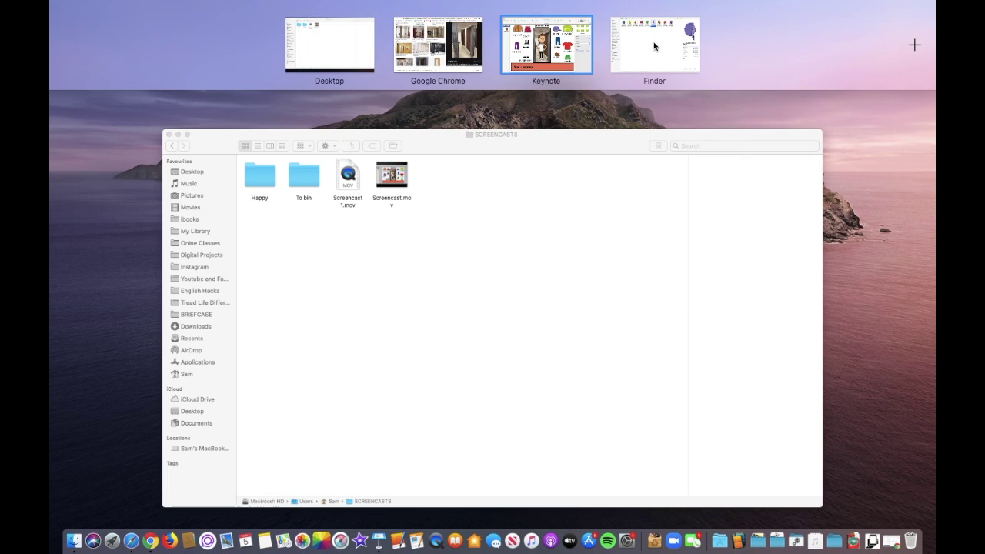
- Drag the purple cap screenshot from the Finder clothes folder onto Keynote's slide 2, via Mission Control
click(655, 39)
click(480, 162)
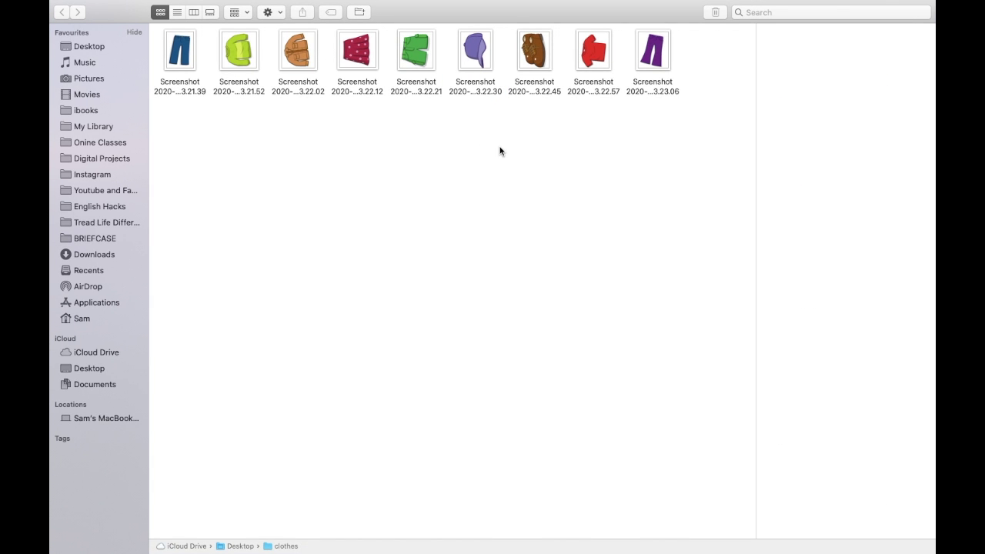
drag(480, 68, 454, 135)
key(ctrl+Up)
click(539, 46)
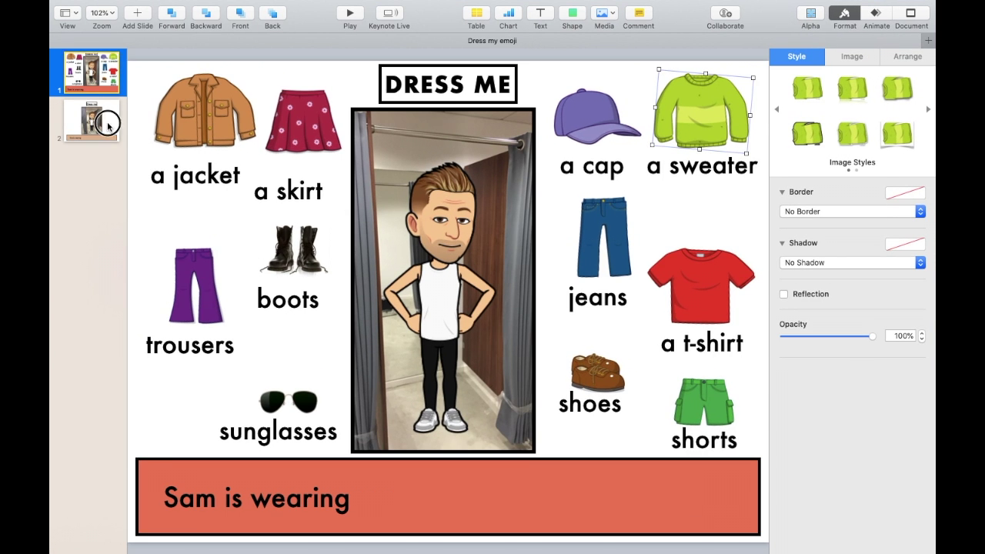
click(105, 123)
key(ctrl+Up)
click(643, 40)
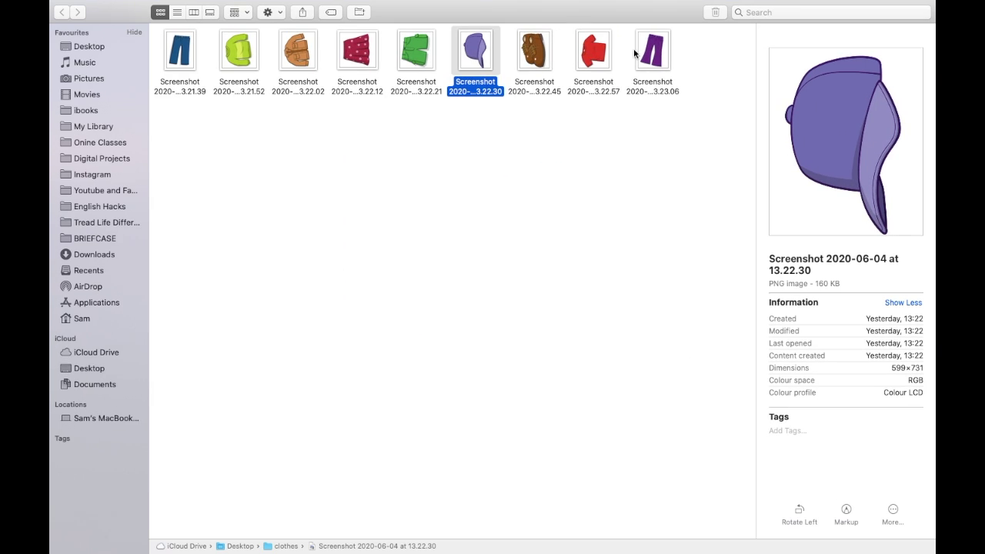
drag(482, 54, 543, 285)
key(ctrl+Up)
drag(513, 254, 448, 278)
- Resize the cap to about 366 × 446 pt over the fitting-room photo and show its Image settings
drag(294, 83, 438, 263)
drag(506, 334, 458, 223)
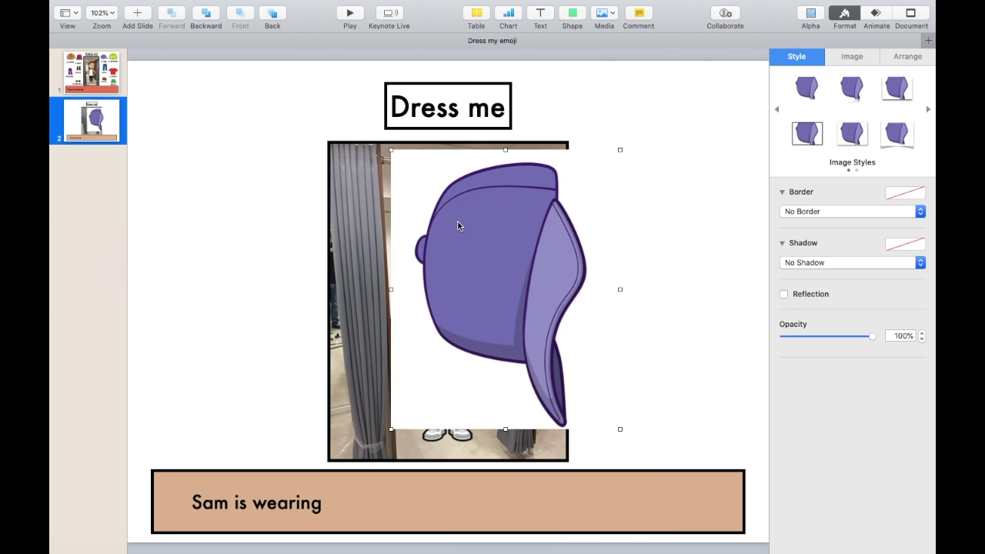
scroll(458, 224, up, 3)
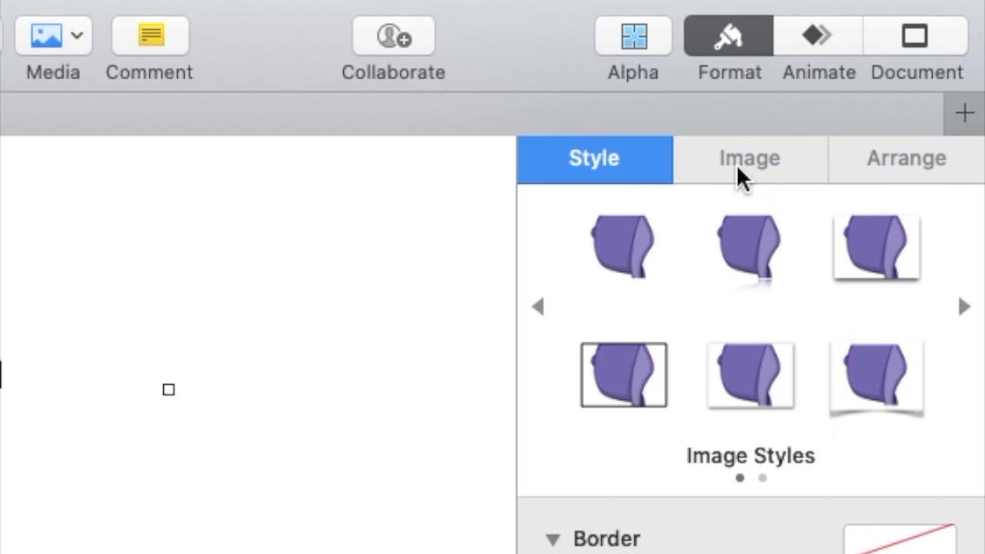
click(848, 58)
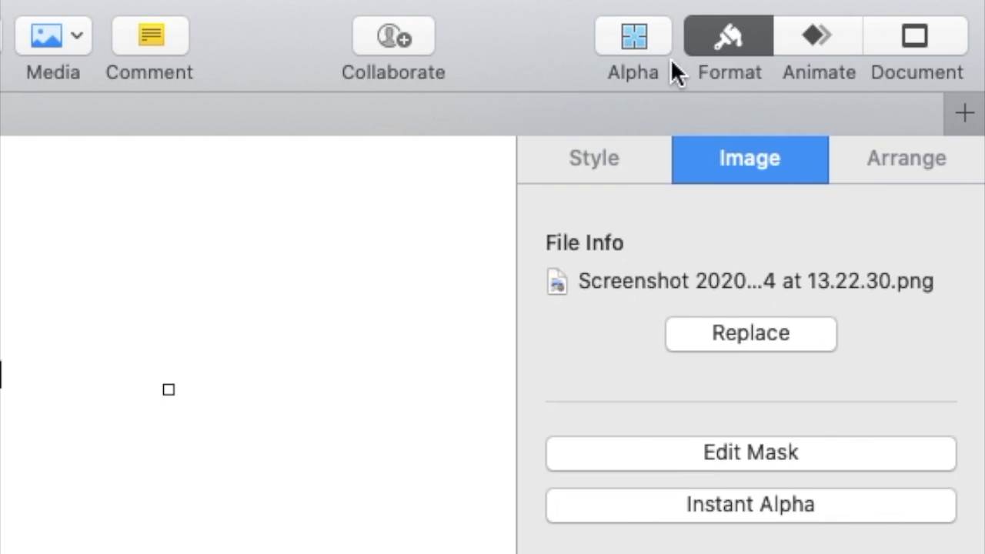
- Make the cap image's background transparent with Instant Alpha at about 5%
click(636, 35)
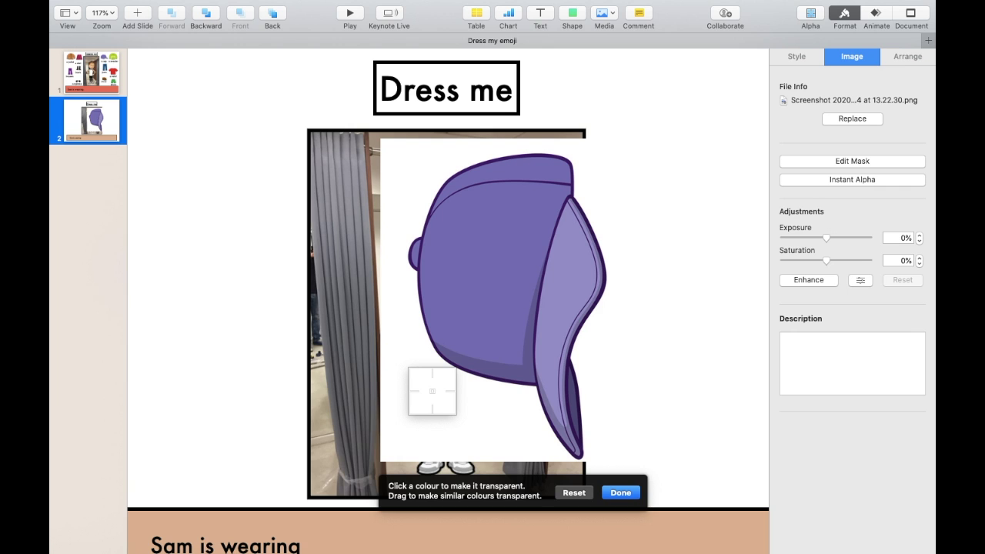
drag(432, 391, 433, 392)
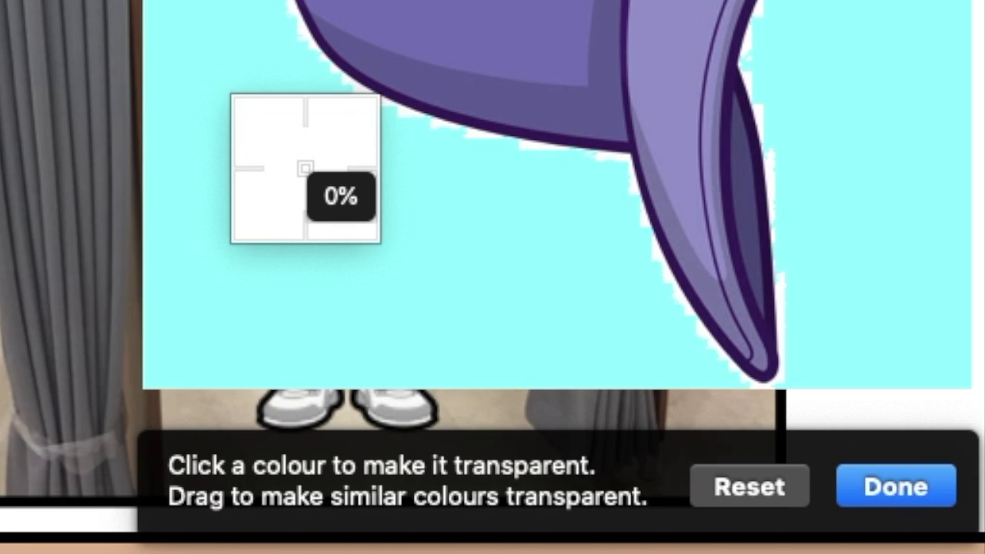
drag(305, 168, 293, 144)
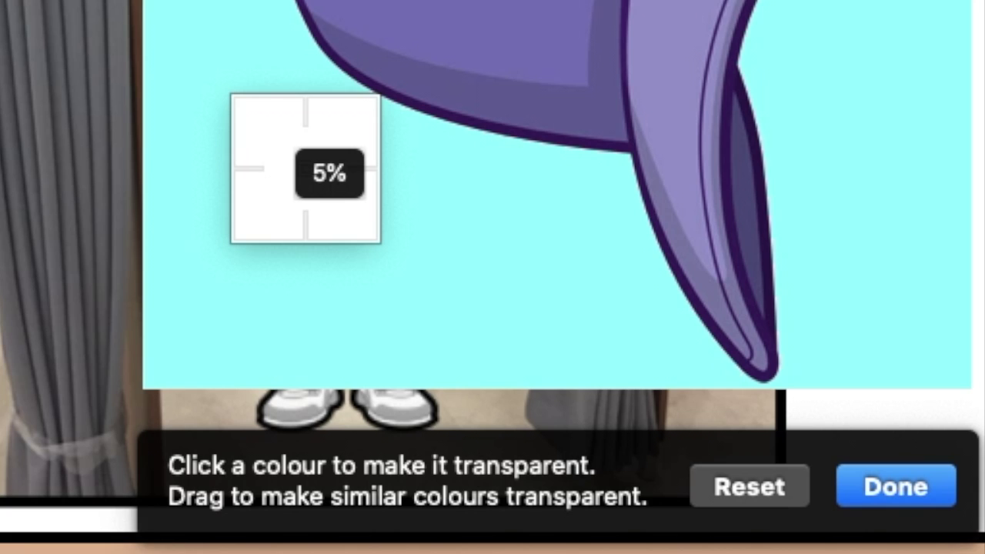
drag(305, 168, 294, 147)
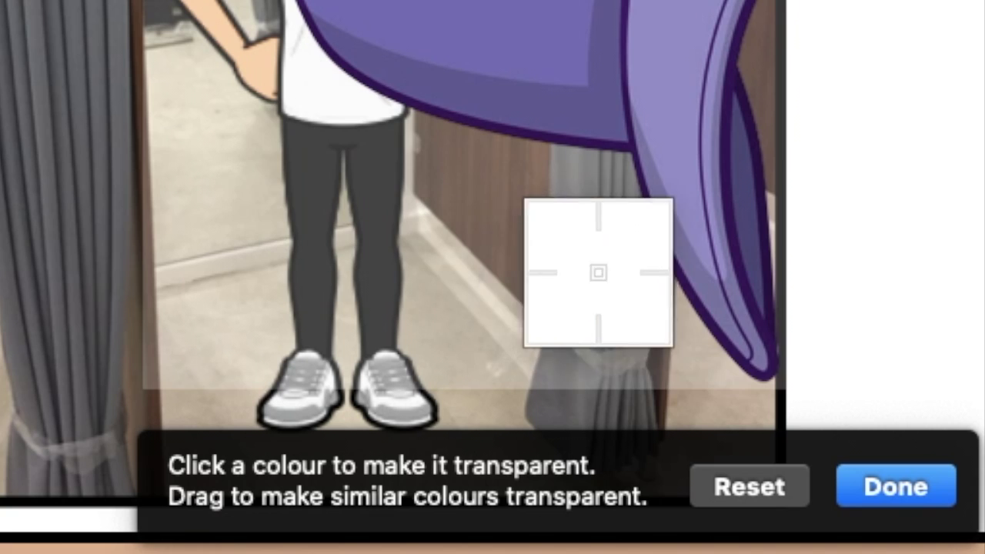
click(878, 485)
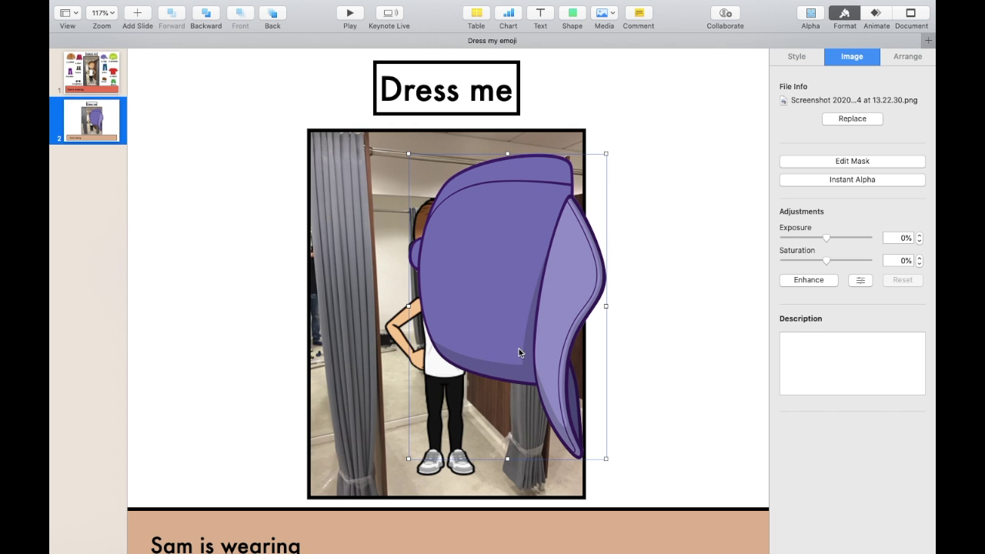